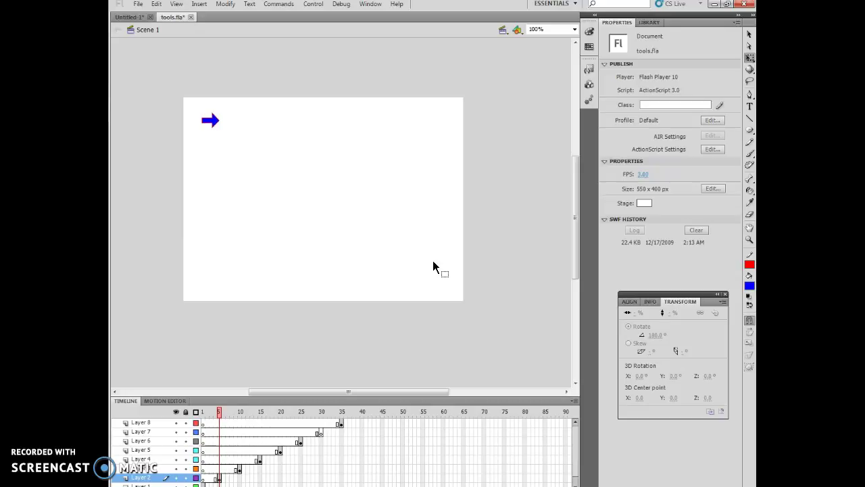
- Marquee-select the small blue arrow near the stage's top-left corner with the Selection tool
left_click(749, 34)
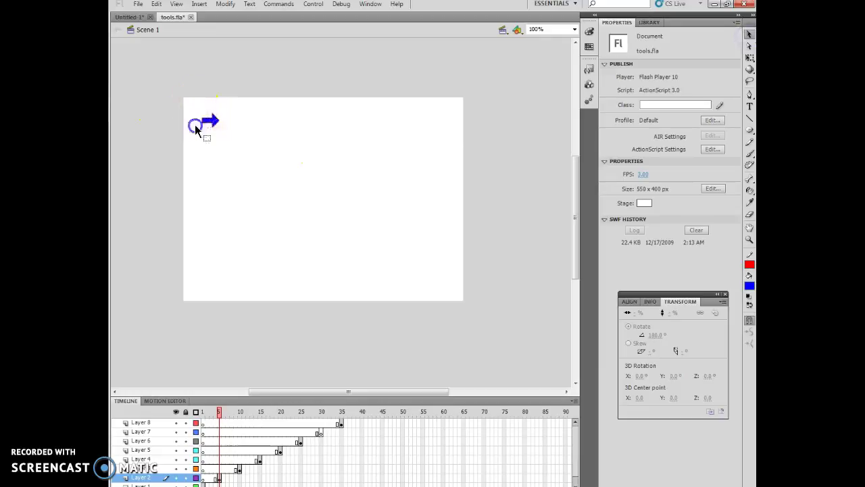
left_click_drag(197, 129, 246, 143)
- Copy the blue arrow and paste the copy in the centre of the stage
left_click(749, 34)
left_click(204, 132)
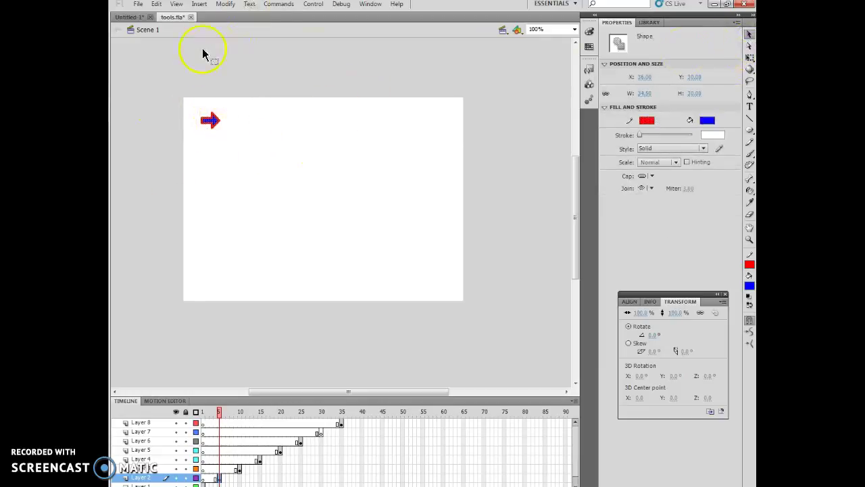
left_click(156, 11)
left_click(172, 52)
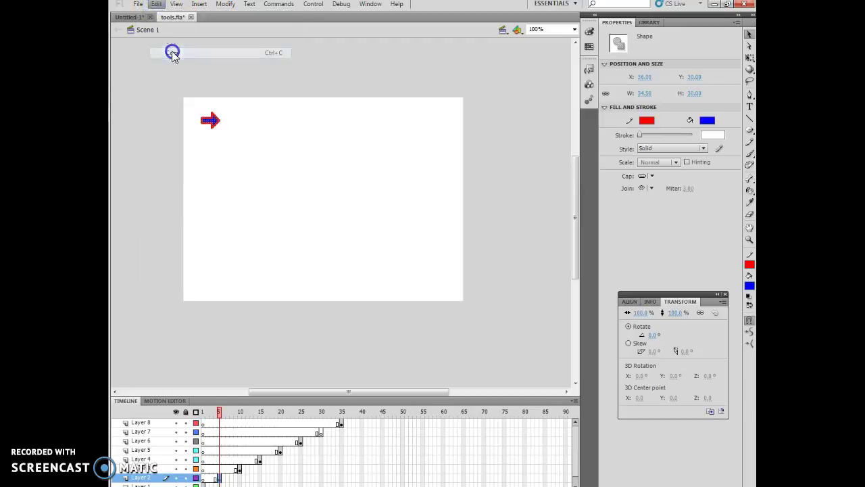
left_click(158, 5)
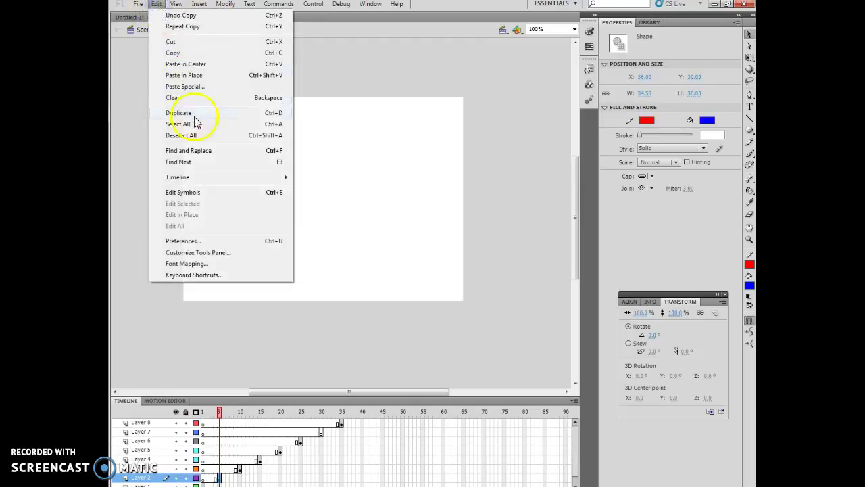
left_click(192, 64)
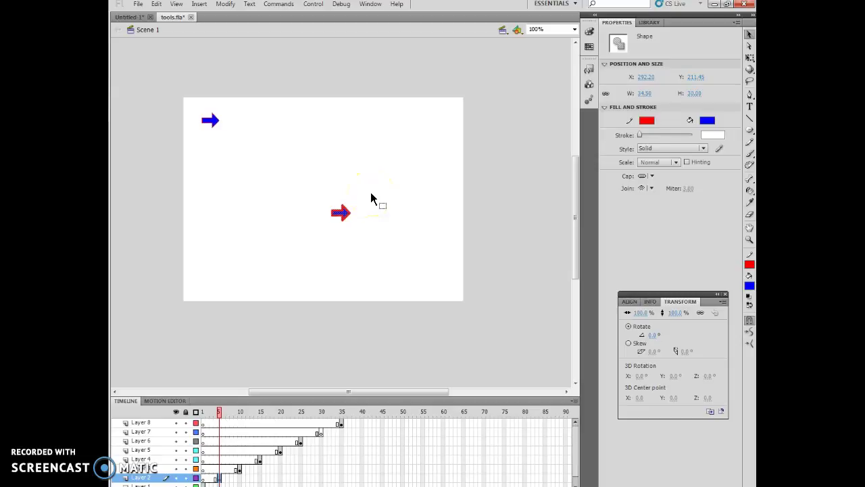
- Nudge the pasted arrow with the arrow keys to X 284.20, Y 231.45
key("Down")
key("Down")
key("Down")
key("Down")
key("Down")
key("Down")
key("Down")
key("Down")
key("Down")
key("Down")
key("Down")
key("Down")
key("Down")
key("Down")
key("Down")
key("Down")
key("Down")
key("Down")
key("Down")
key("Down")
key("Down")
key("Right")
key("Right")
key("Right")
key("Right")
key("Right")
key("Right")
key("Right")
key("Right")
key("Right")
key("Right")
key("Right")
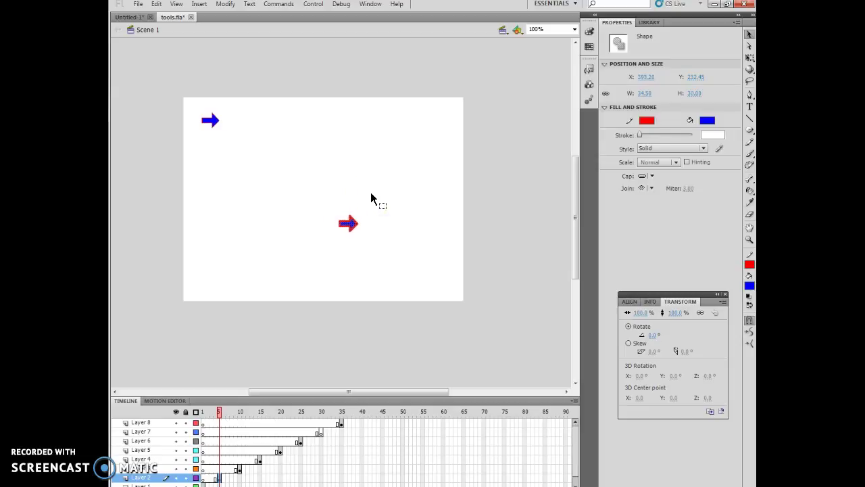
key("Left")
key("Left")
key("Left")
key("Left")
key("Left")
key("Left")
key("Left")
key("Left")
key("Left")
key("Left")
key("Left")
key("Left")
key("Left")
key("Left")
key("Left")
key("Left")
key("Left")
key("Left")
key("Left")
key("Left")
key("Up")
key("Up")
key("Right")
key("Right")
key("Right")
key("Right")
key("Right")
key("Right")
key("Down")
- Set the copied arrow's X to 450 and Y to 30 in the Properties panel
left_click(341, 222)
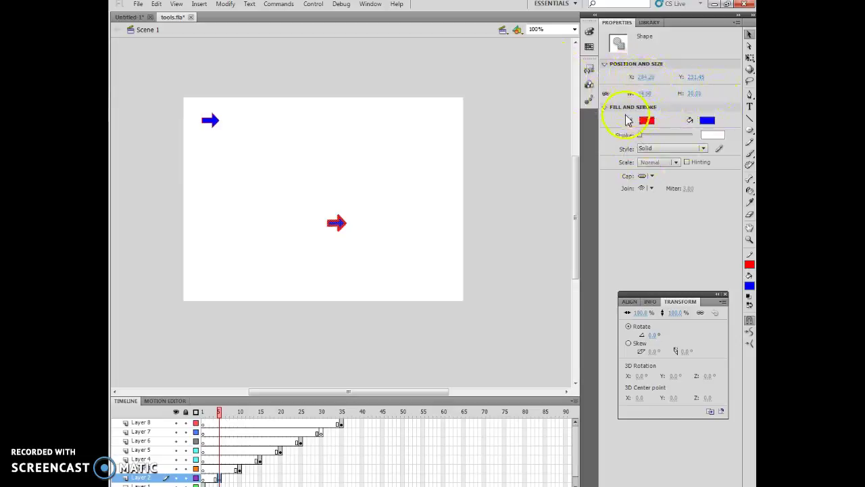
left_click(643, 77)
type("450")
key("Return")
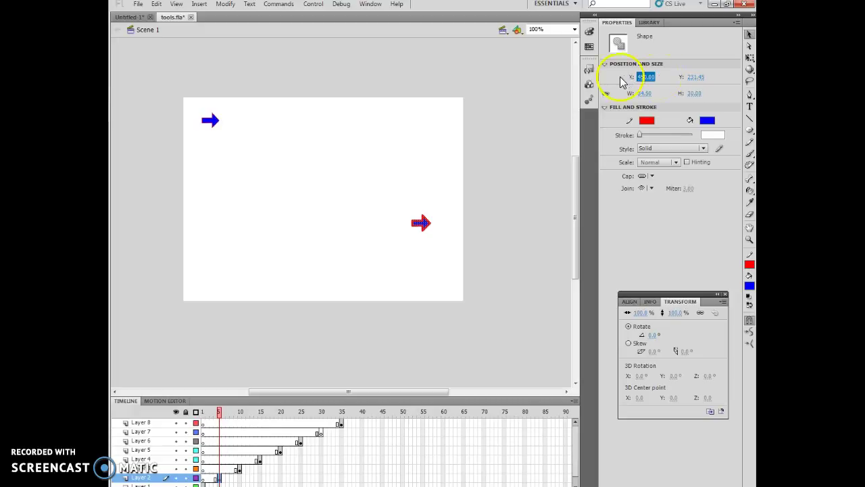
left_click(695, 76)
left_click_drag(708, 76, 656, 78)
type("30")
key("Return")
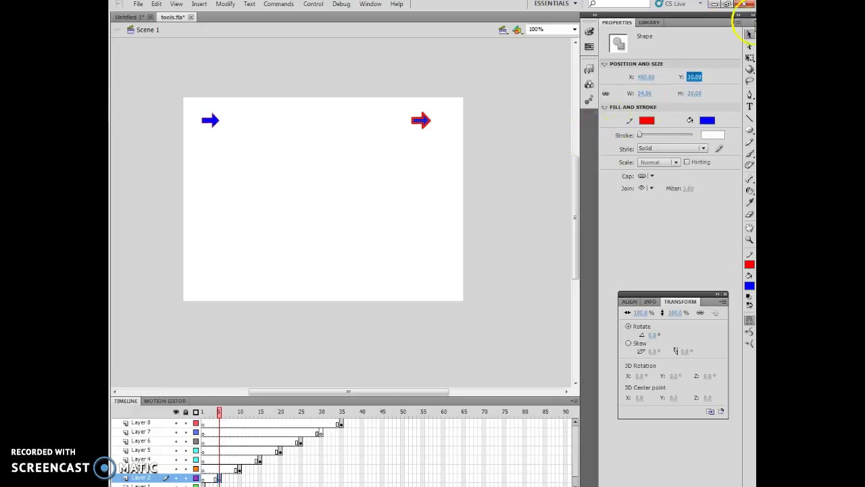
- Select the top-left arrow and nudge it 1 px right to X 36
left_click(749, 45)
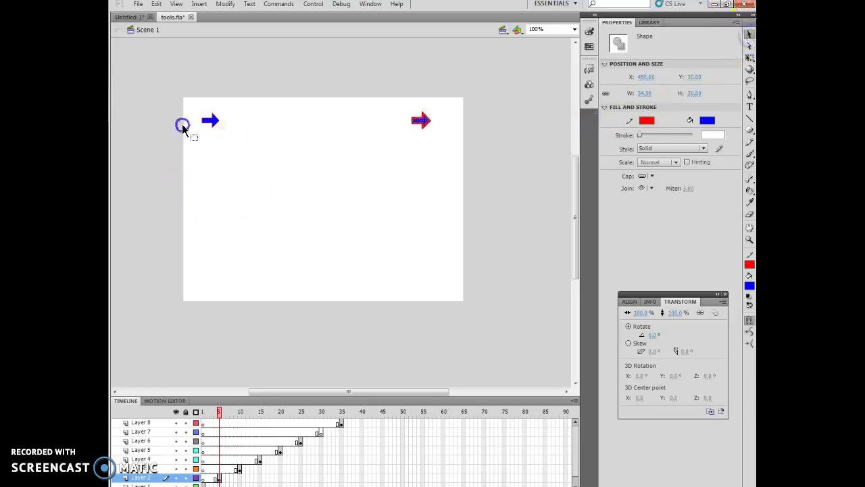
left_click_drag(194, 104, 238, 141)
left_click(232, 271)
left_click(211, 121)
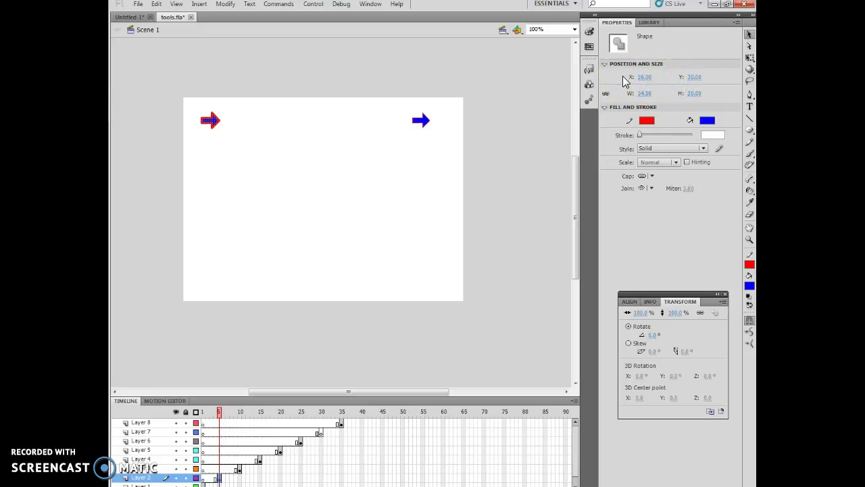
key("Right")
left_click(749, 58)
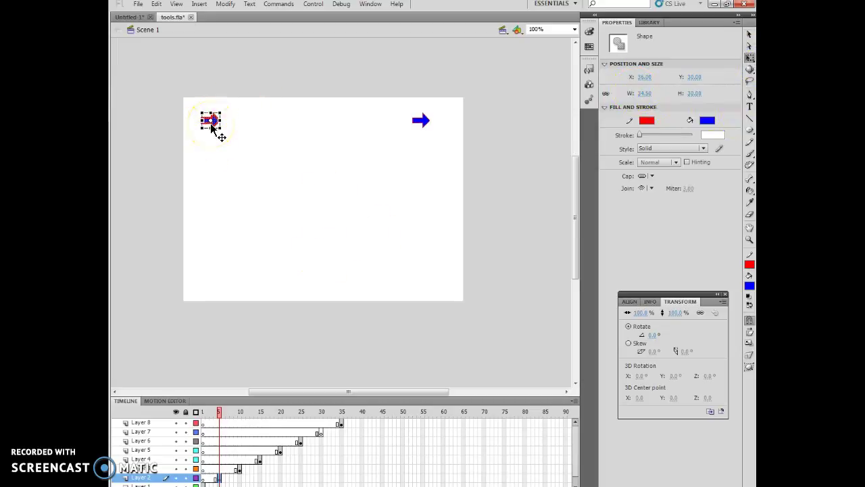
mouse_move(214, 120)
left_mouse_down()
mouse_move(252, 130)
mouse_move(223, 116)
left_mouse_up()
left_click_drag(222, 118, 305, 122)
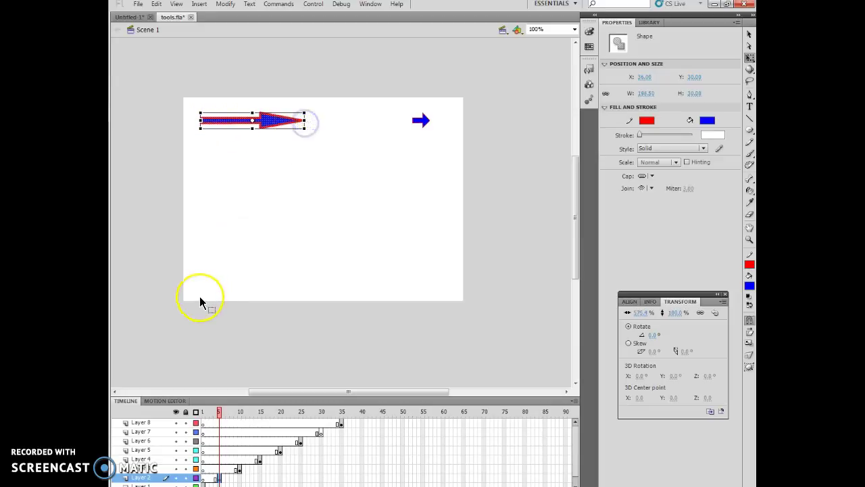
left_click_drag(251, 129, 250, 177)
left_click(251, 135)
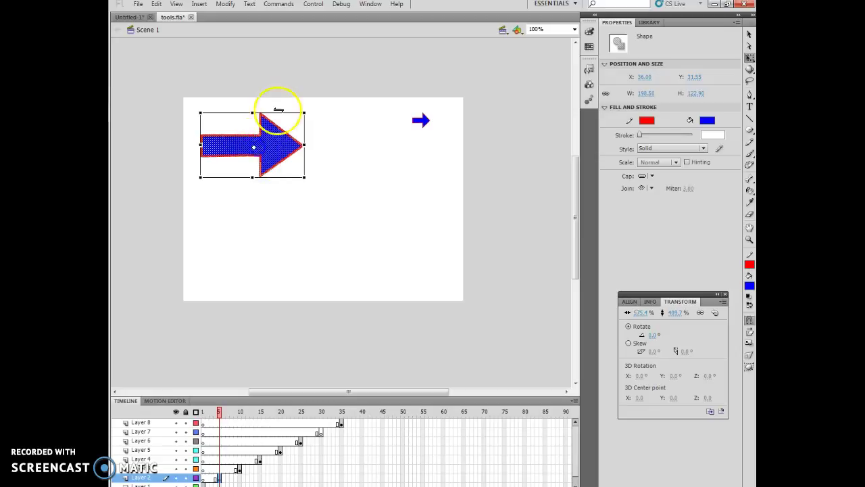
mouse_move(303, 112)
left_mouse_down()
mouse_move(266, 145)
mouse_move(294, 121)
left_mouse_up()
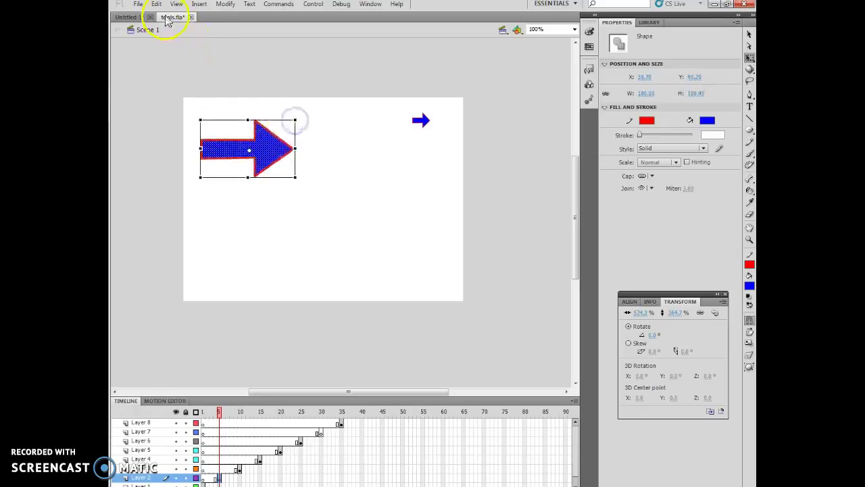
key("ctrl+z")
key("ctrl+z")
key("ctrl+z")
key("ctrl+z")
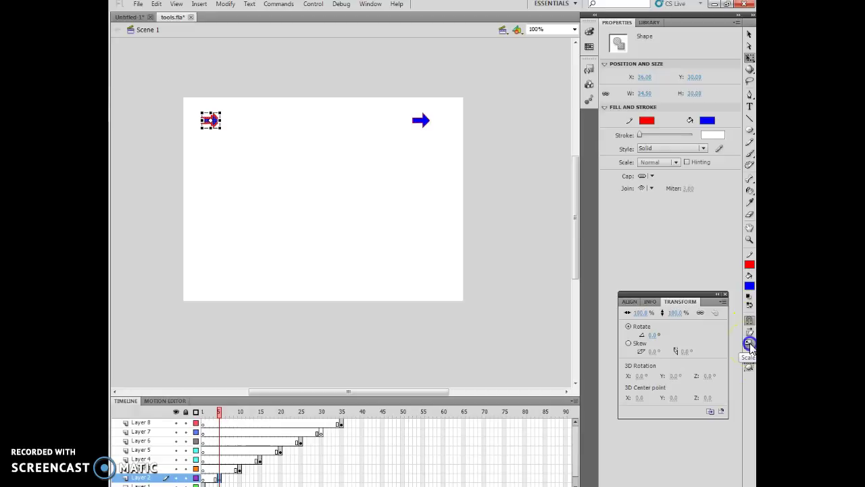
left_click(750, 345)
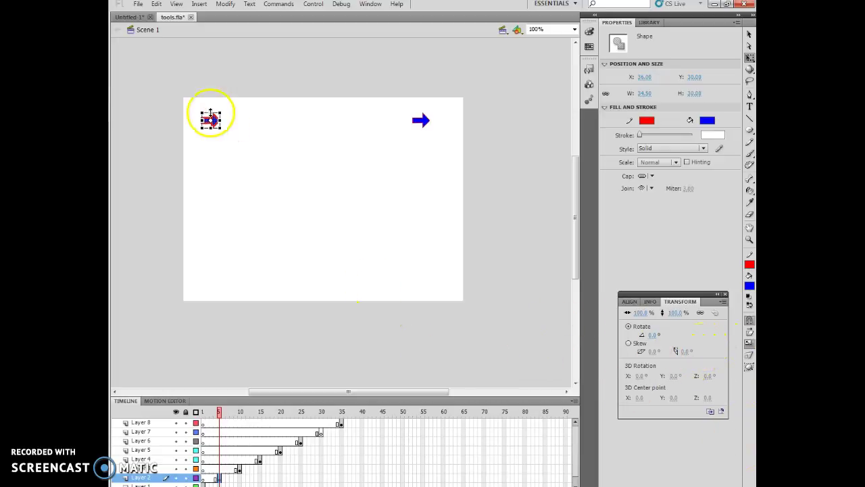
left_click_drag(219, 127, 249, 136)
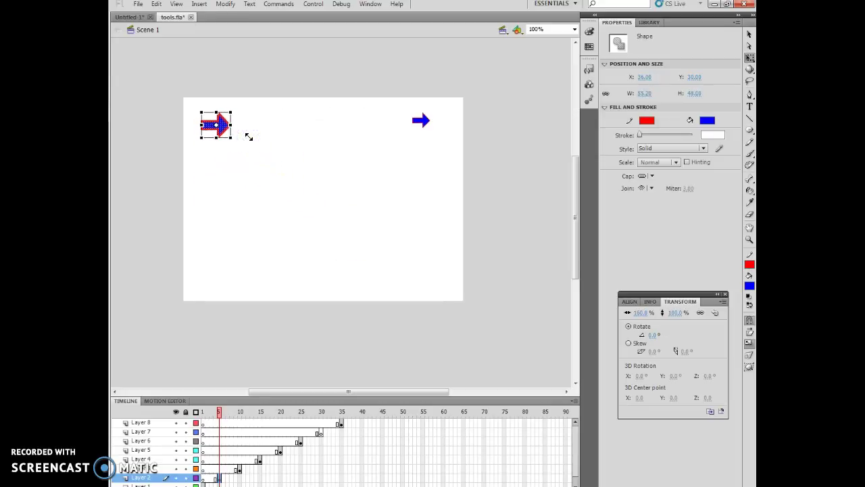
left_click(156, 4)
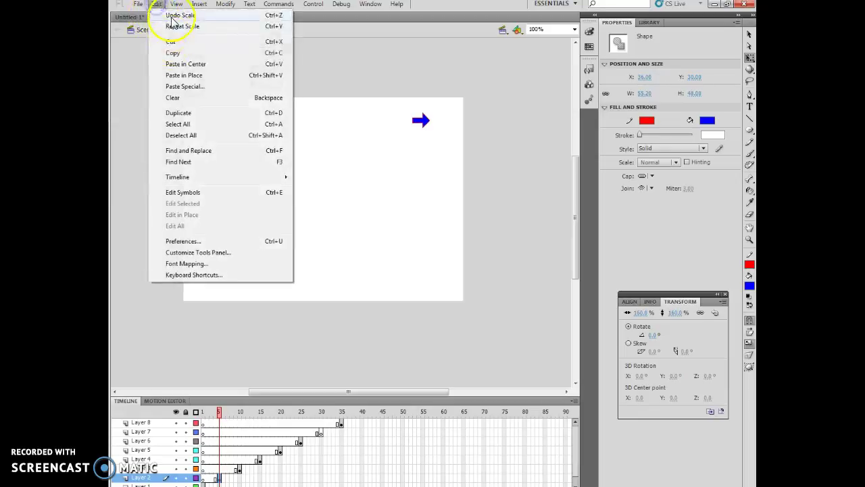
left_click(174, 16)
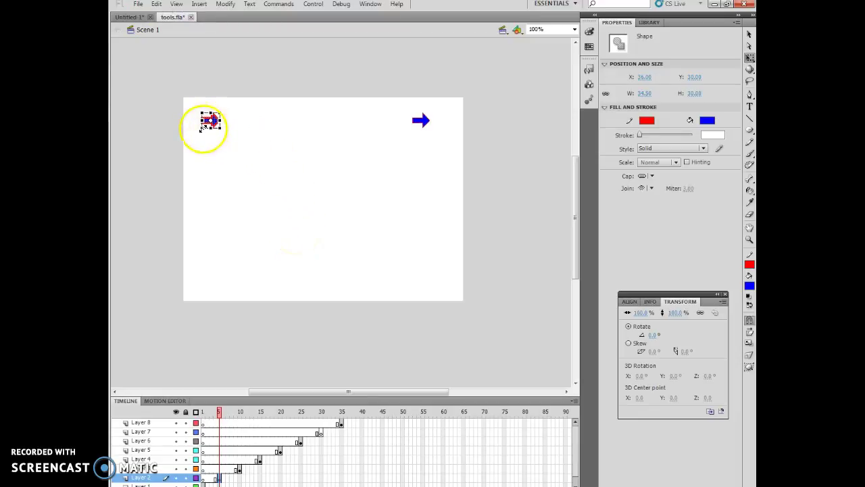
left_click_drag(202, 128, 220, 128)
key("ctrl+z")
- Rotate the top-right arrow copy by 45° using the Transform panel's Rotate value
left_click(749, 329)
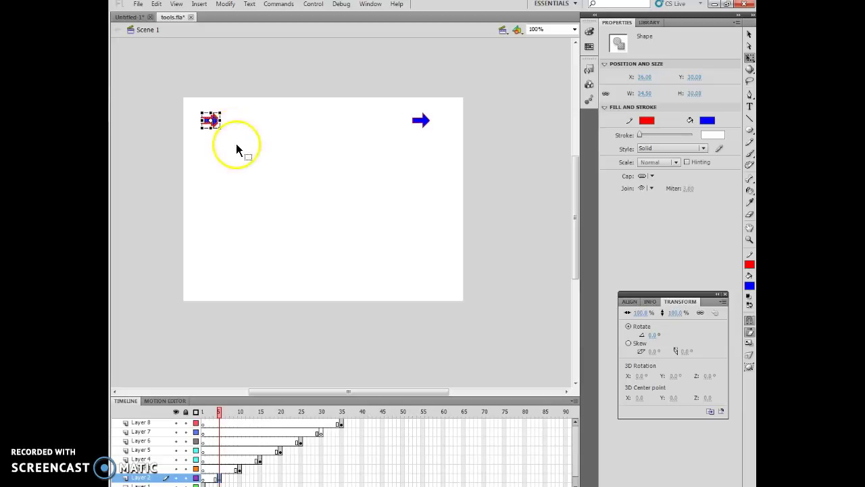
left_click(392, 134)
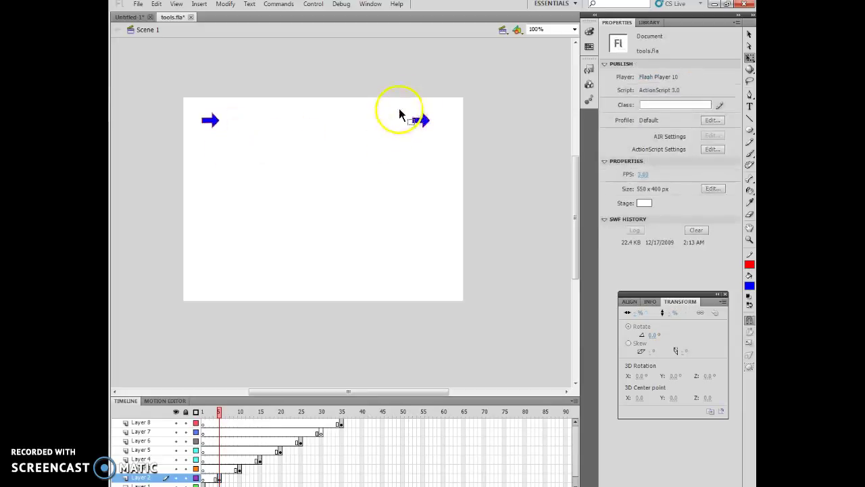
left_click_drag(399, 108, 442, 137)
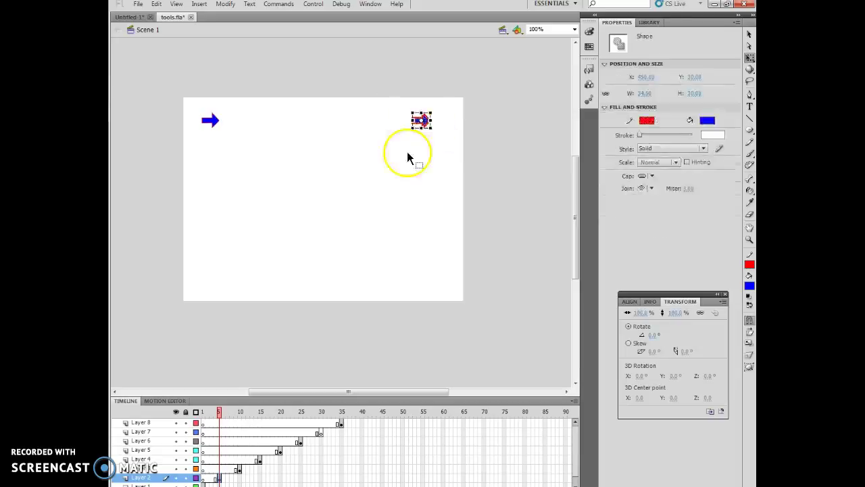
left_click(655, 334)
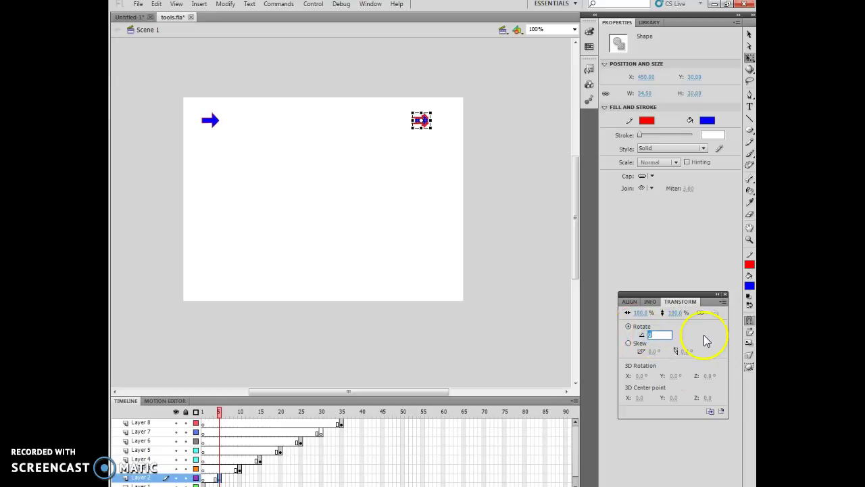
type("45")
key("Return")
left_click(623, 291)
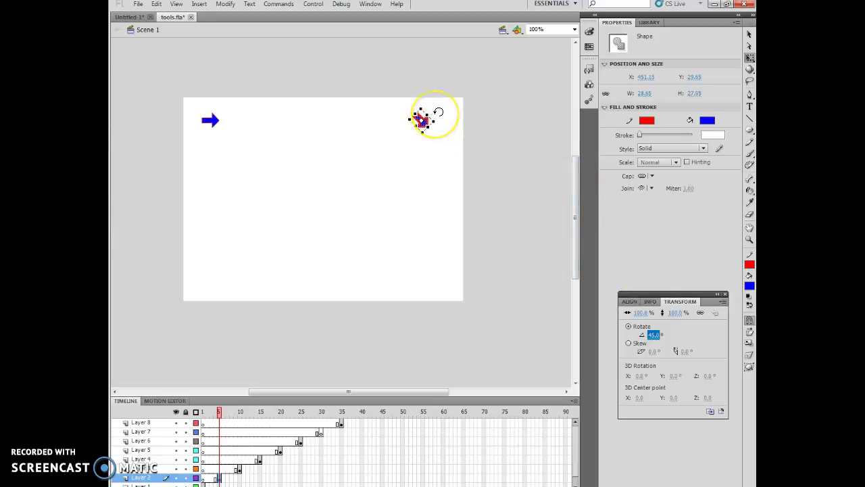
mouse_move(438, 112)
left_mouse_down()
mouse_move(419, 141)
mouse_move(404, 114)
mouse_move(410, 135)
mouse_move(439, 131)
mouse_move(434, 112)
left_mouse_up()
left_click(656, 340)
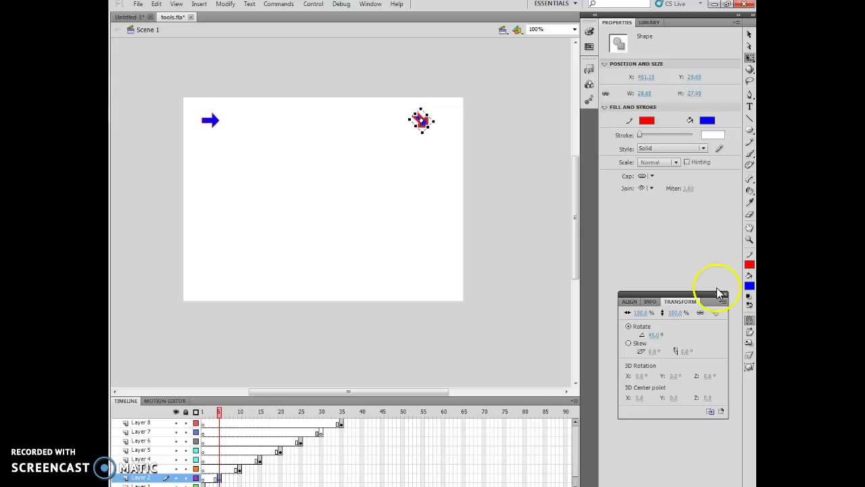
left_click(749, 34)
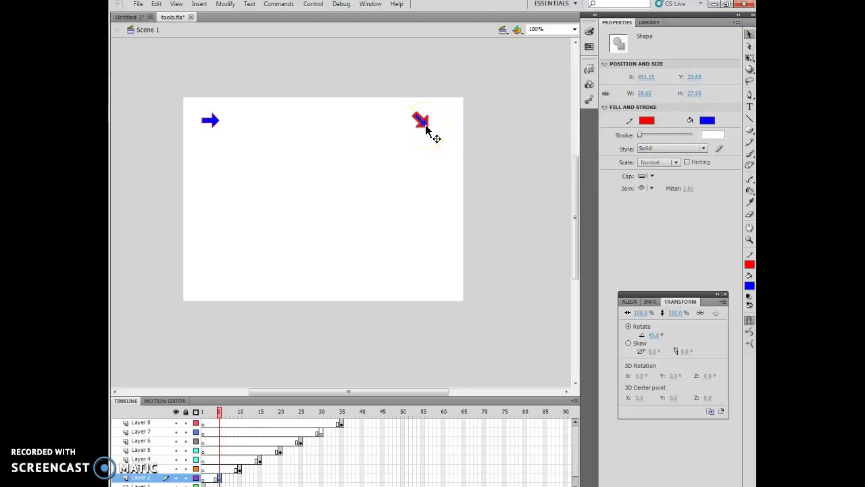
left_click(294, 34)
left_click(370, 4)
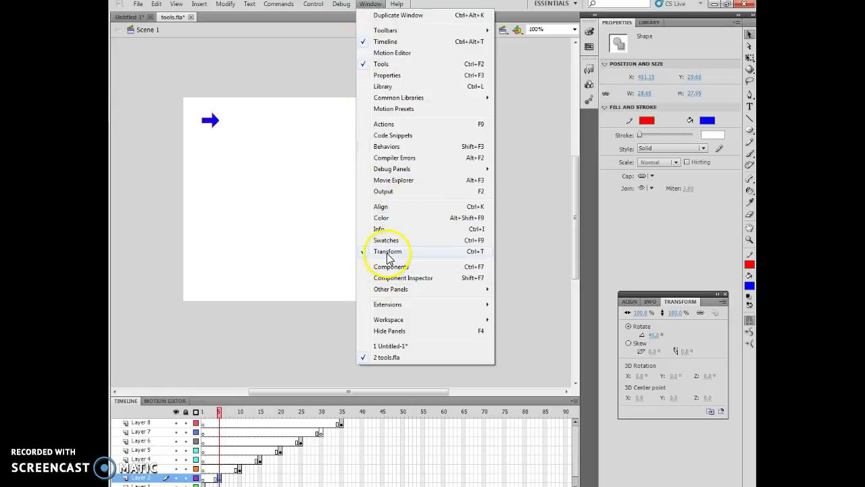
left_click(683, 311)
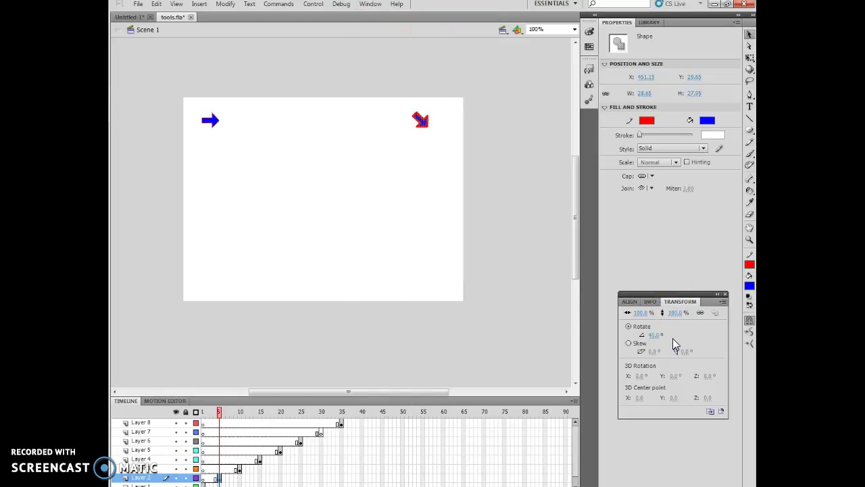
left_click(653, 337)
left_click(652, 338)
left_click_drag(652, 338, 486, 169)
- Select the top-left arrow and apply Flip Horizontal so it points left
left_click(749, 34)
left_click(197, 114)
left_click_drag(186, 103, 240, 141)
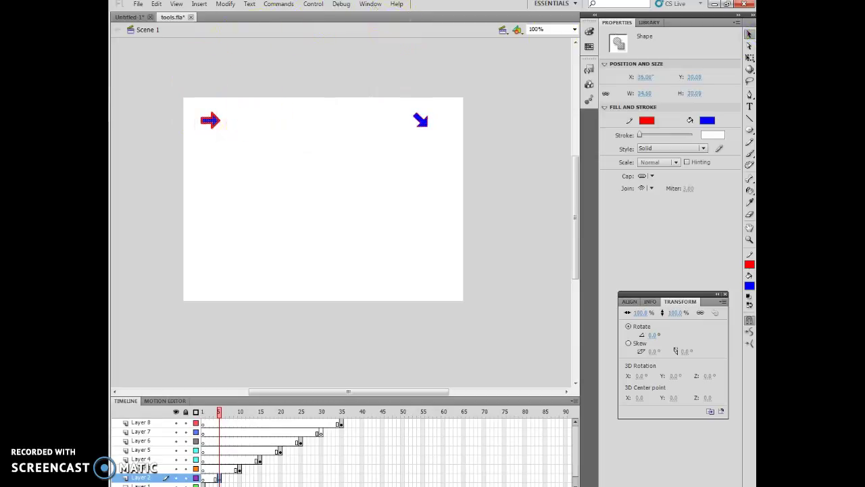
left_click(225, 6)
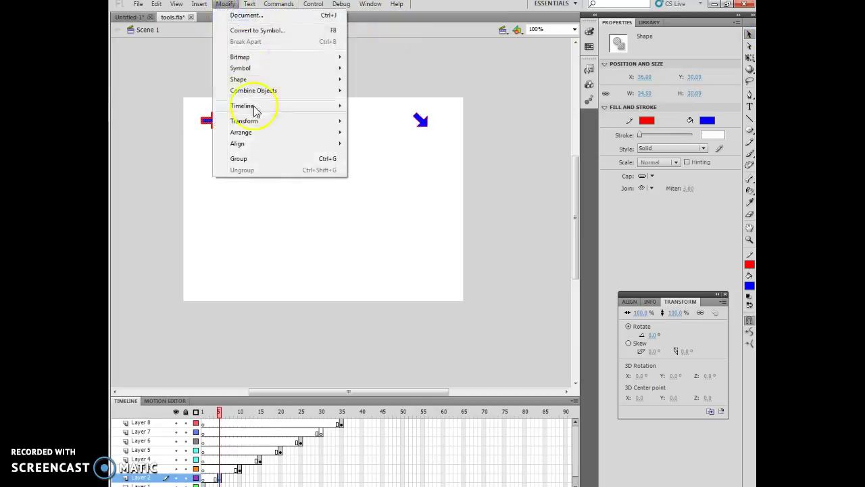
mouse_move(257, 126)
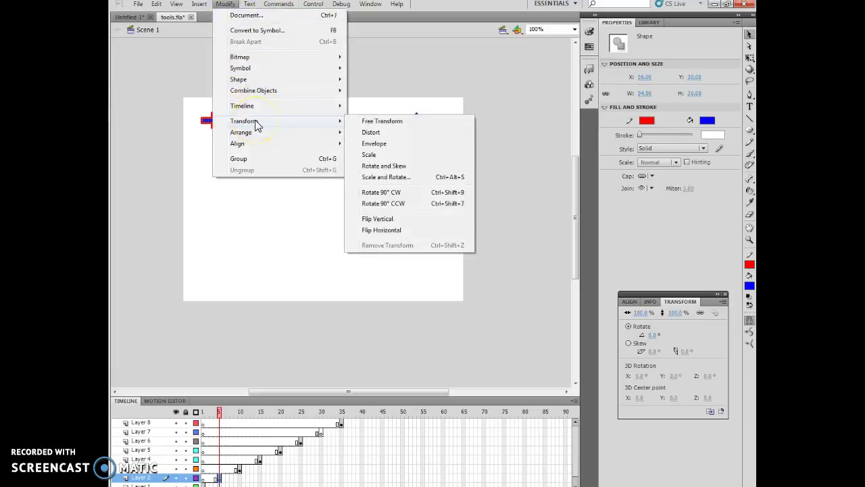
left_click(382, 229)
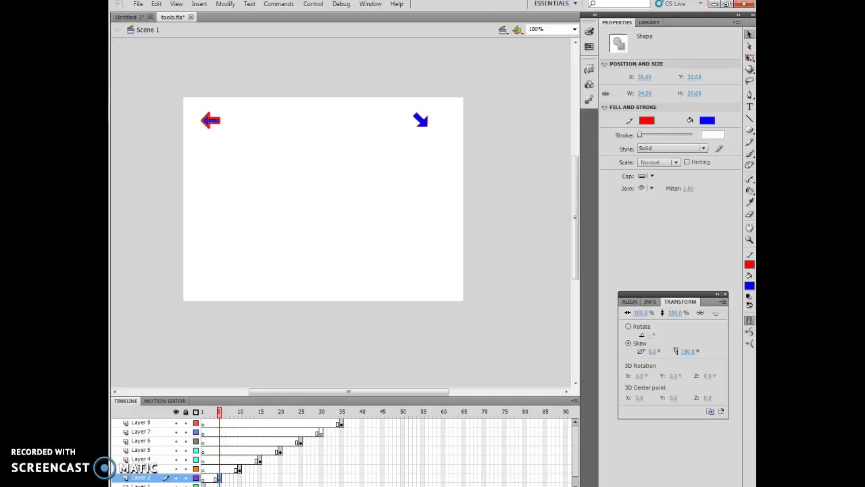
left_click_drag(426, 128, 401, 115)
- Copy the top-right arrow and paste it at the stage centre
left_click(427, 132)
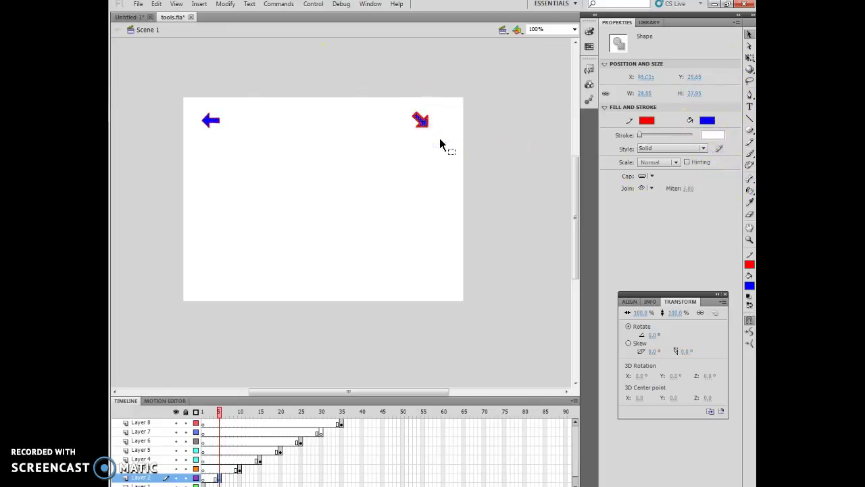
left_click(156, 6)
left_click(170, 53)
left_click(157, 5)
left_click(178, 63)
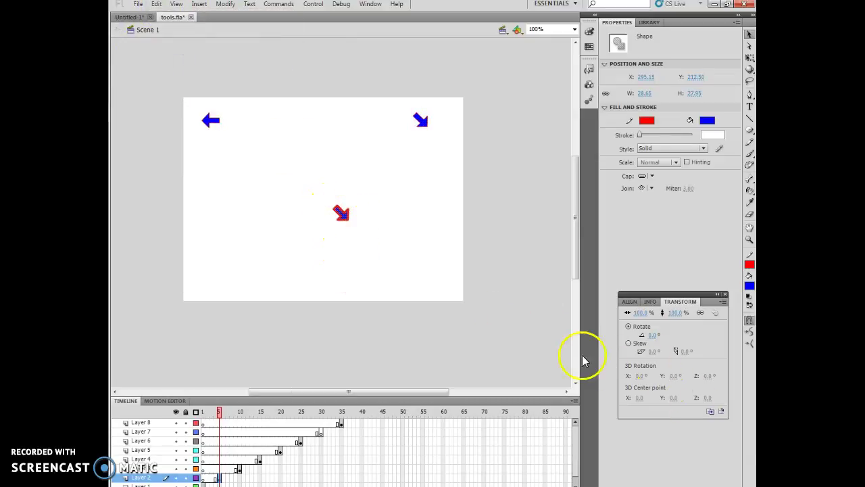
- Set the copy's rotation to 45, then -45, so it points right
left_click(652, 335)
type("45")
key("Return")
left_click(653, 334)
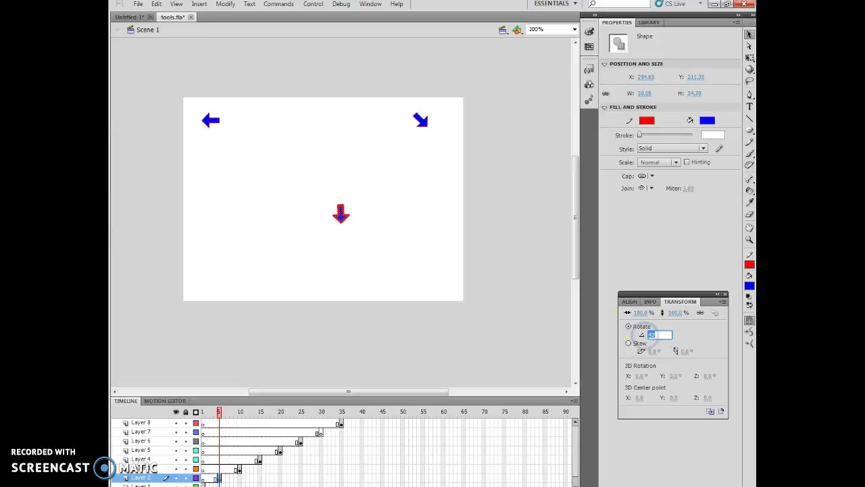
type("-45")
key("Return")
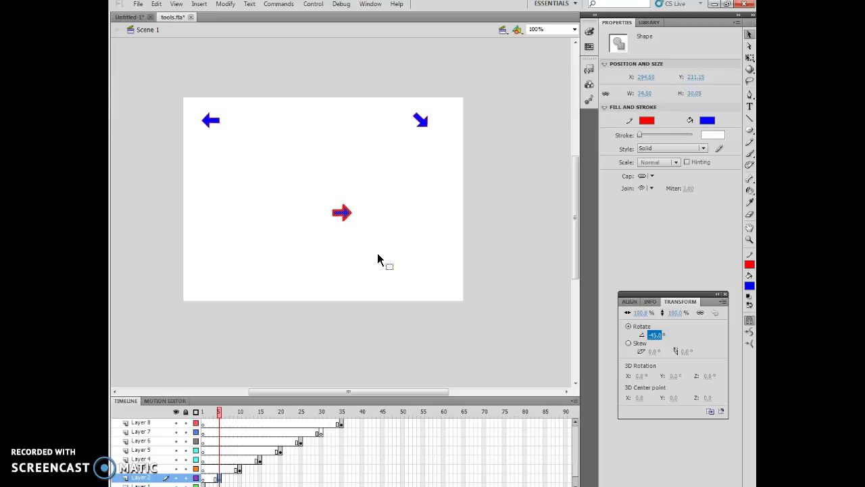
left_click(749, 48)
left_click(353, 219)
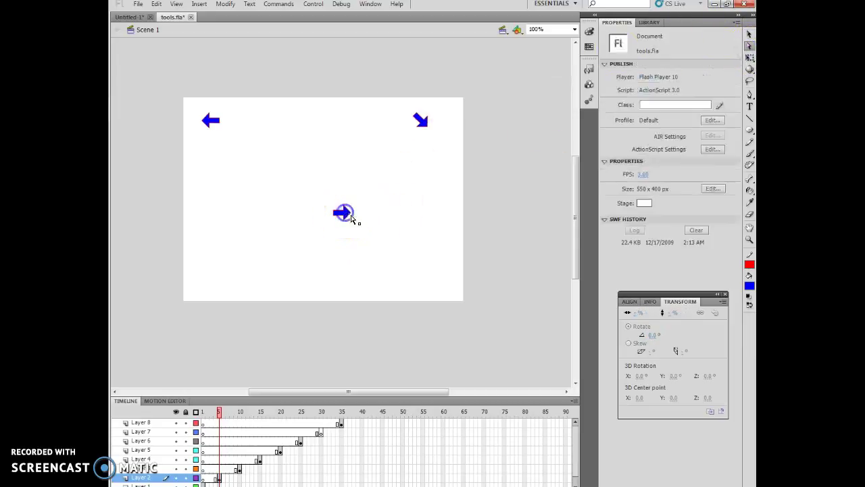
left_click(359, 221)
left_click(353, 221)
left_click(351, 215)
left_click_drag(351, 215, 405, 213)
left_click_drag(320, 218, 311, 183)
left_click(351, 204)
left_click_drag(350, 204, 348, 264)
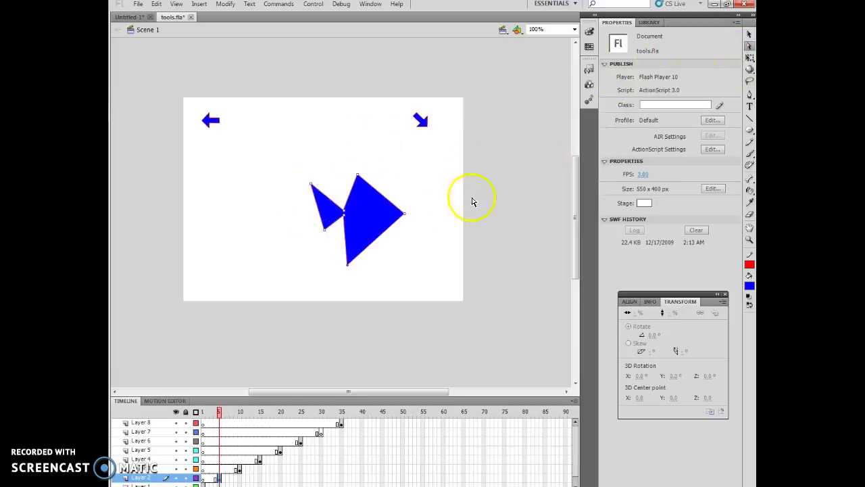
left_click(750, 35)
mouse_move(368, 208)
left_mouse_down()
mouse_move(314, 215)
mouse_move(372, 223)
left_mouse_up()
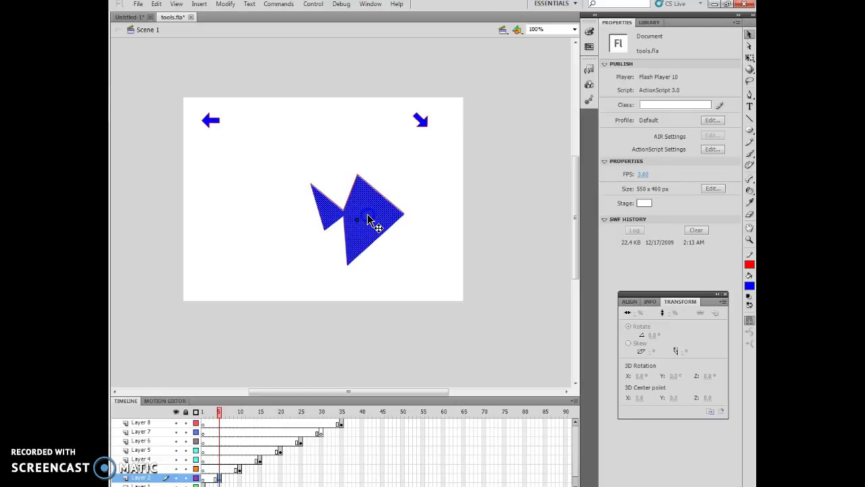
left_click(138, 6)
left_click(156, 4)
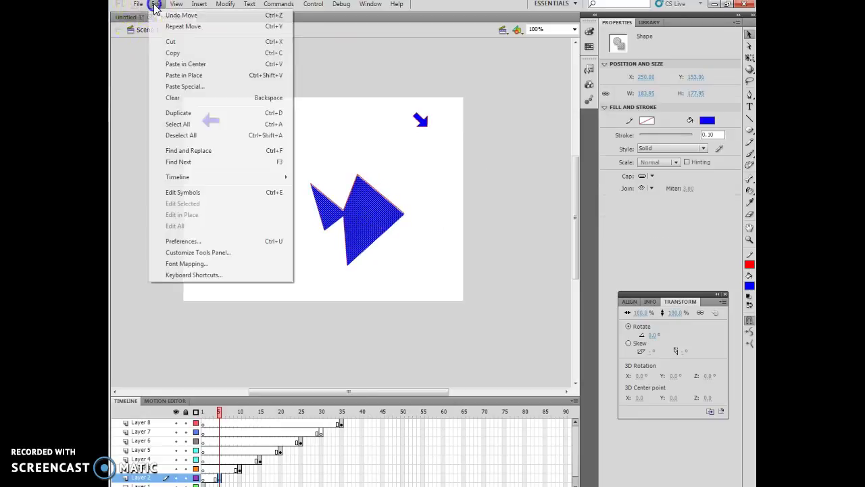
left_click(170, 15)
left_click(395, 217)
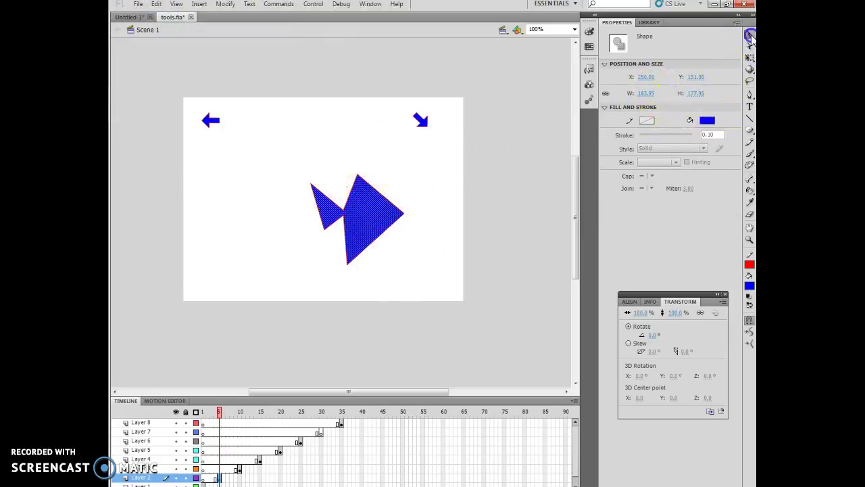
left_click_drag(289, 154, 416, 273)
mouse_move(363, 213)
left_mouse_down()
mouse_move(332, 236)
mouse_move(286, 213)
mouse_move(357, 197)
left_mouse_up()
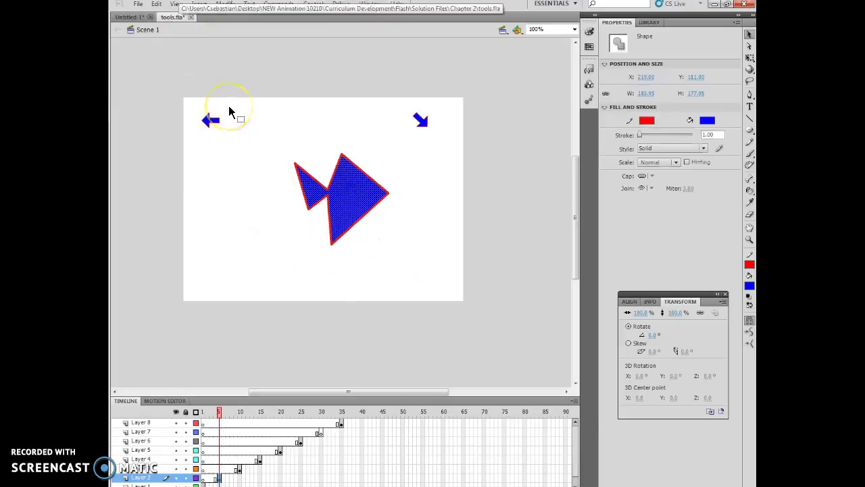
key("ctrl+z")
key("ctrl+z")
key("ctrl+z")
key("ctrl+z")
key("ctrl+z")
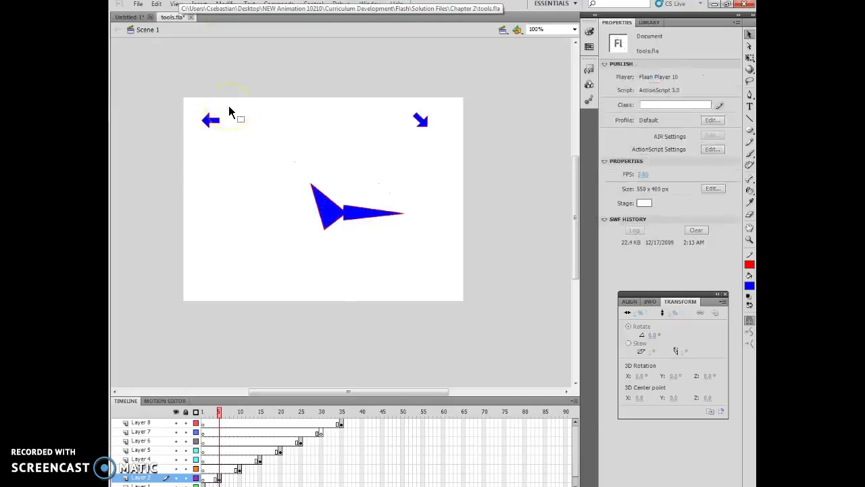
key("ctrl+z")
key("ctrl+z")
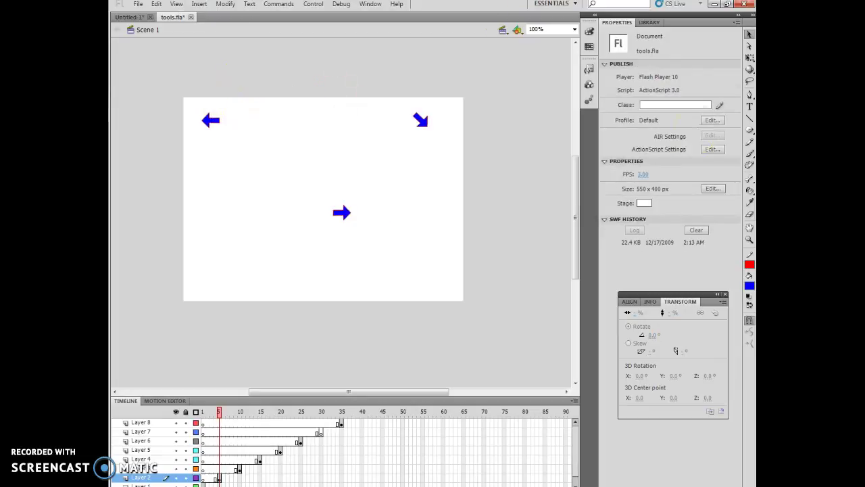
- Draw a blue circle in the lower-left of the stage with the Oval tool
left_click(751, 134)
left_click(751, 135)
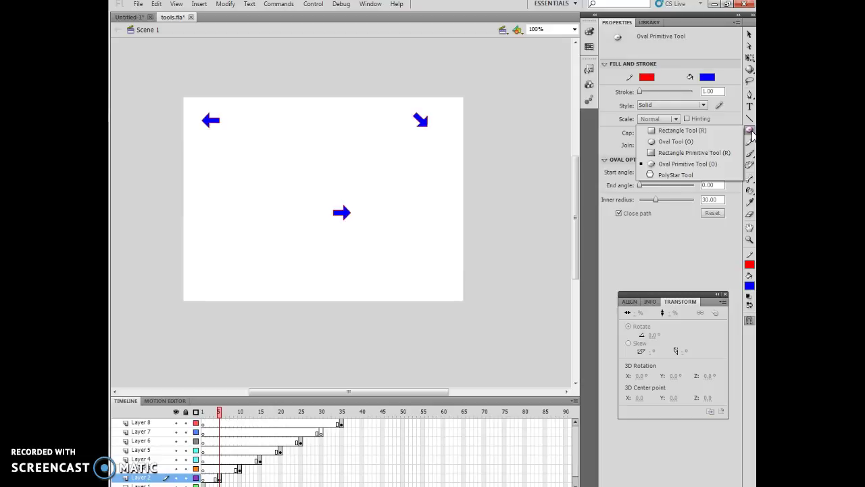
left_click(676, 142)
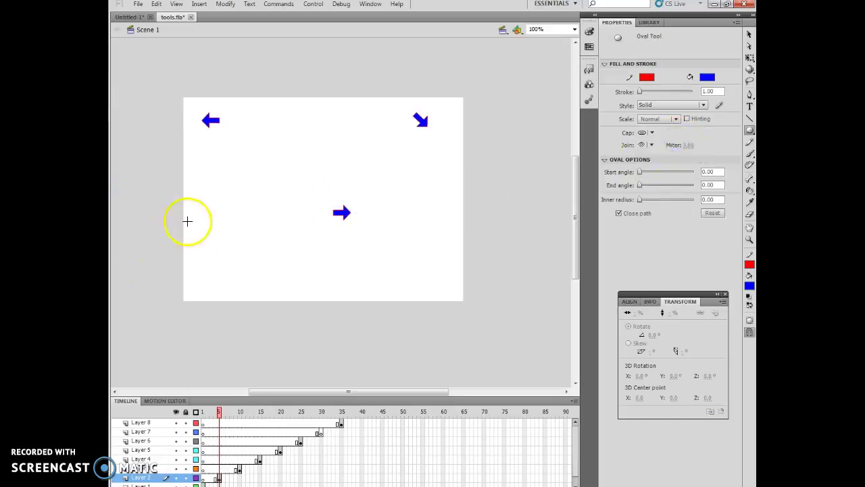
left_click_drag(217, 208, 265, 236)
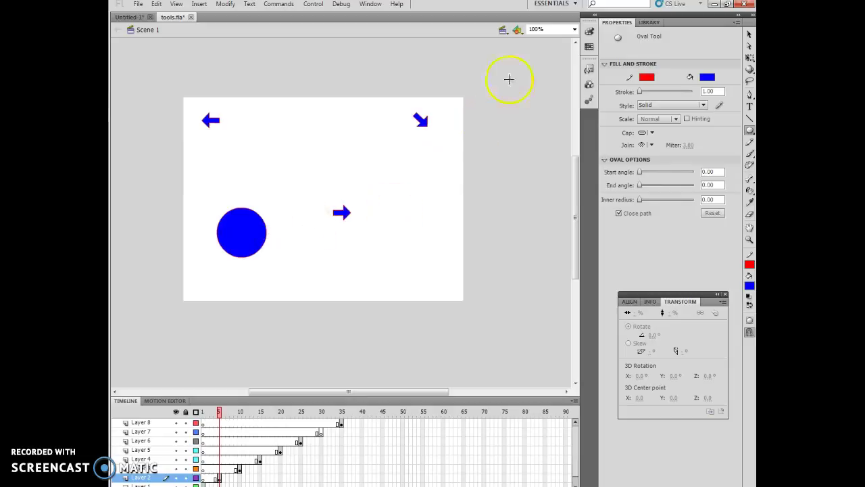
- Bend the circle's left edge inward into a crescent and fill its outline blue
left_click(749, 34)
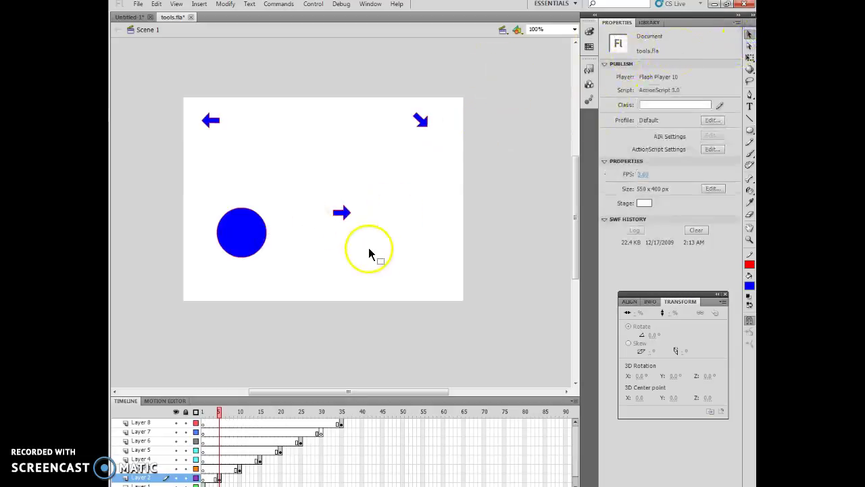
left_click(218, 233)
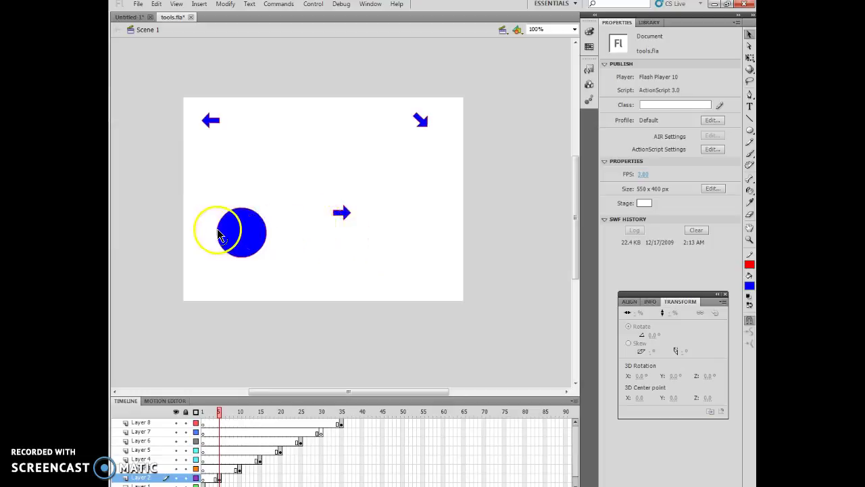
left_click_drag(220, 232, 240, 225)
left_click(223, 230)
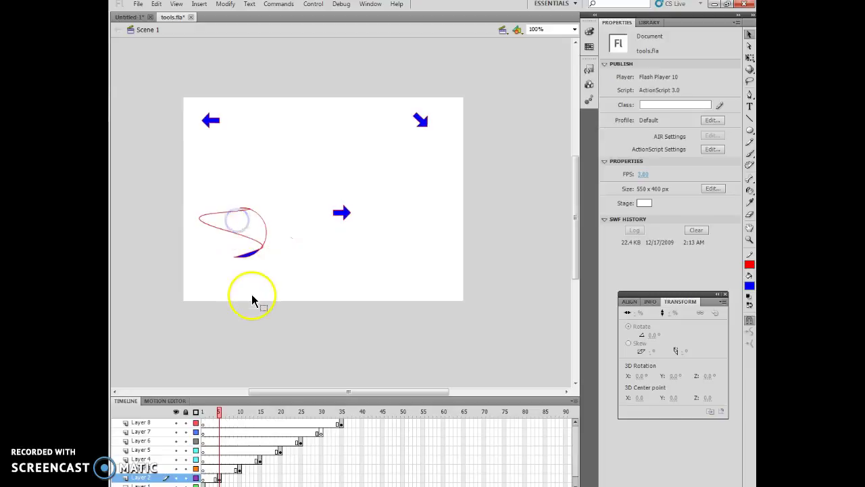
left_click(284, 124)
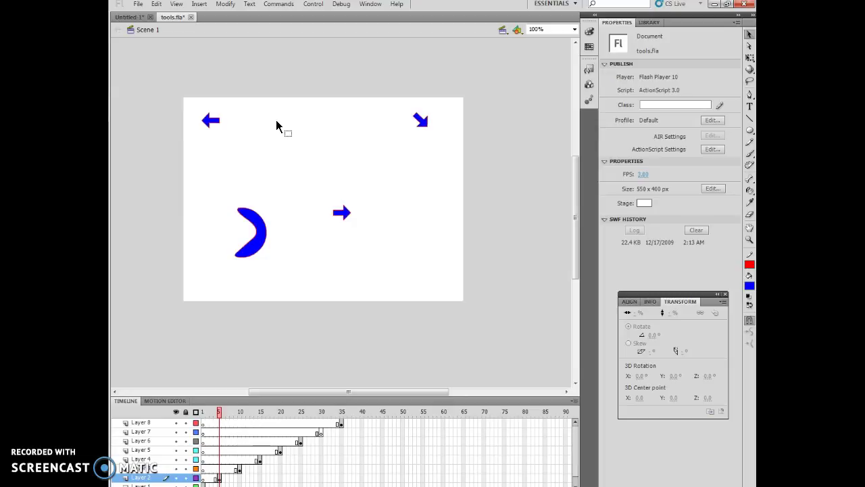
- Select Layer 7 and go to frame 30 in the timeline
left_click(164, 430)
left_click(152, 433)
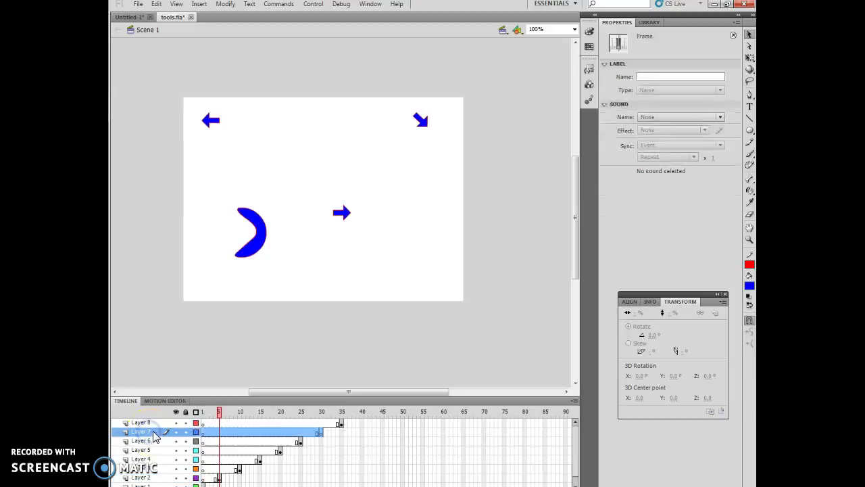
left_click_drag(297, 419, 323, 419)
left_click(322, 411)
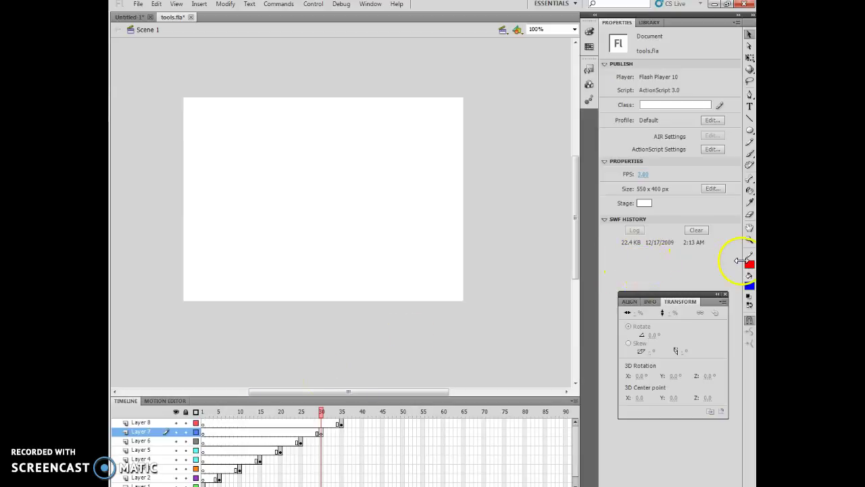
- Draw a blue rectangle primitive with its corner radii reset to 0
left_click(750, 130)
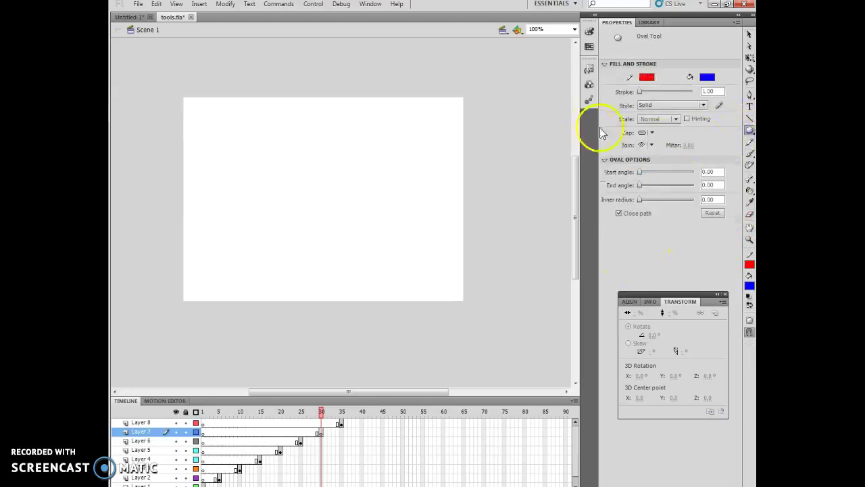
left_click(750, 132)
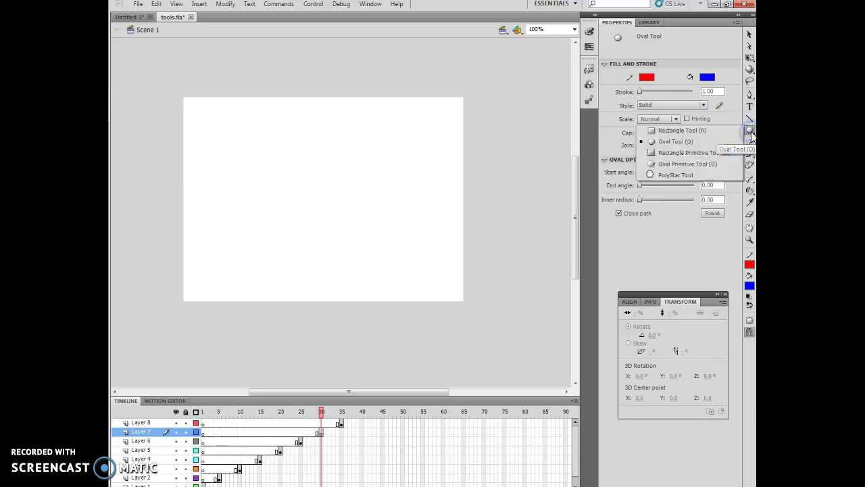
left_click(710, 151)
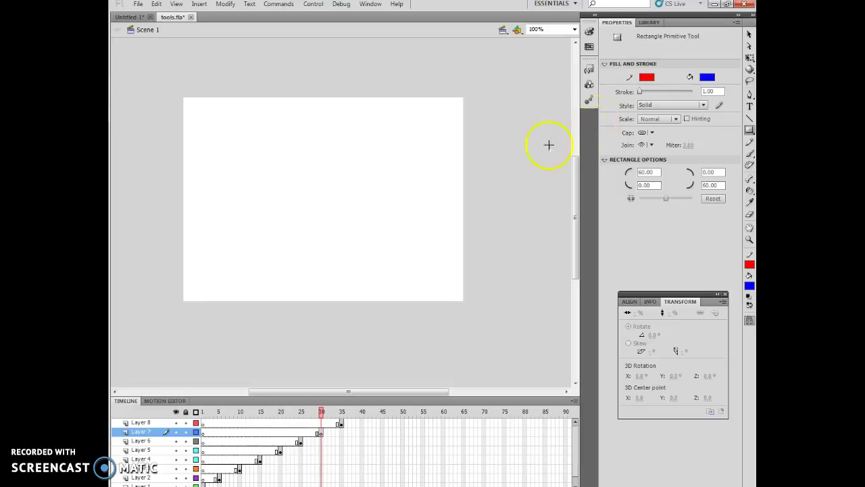
left_click(713, 200)
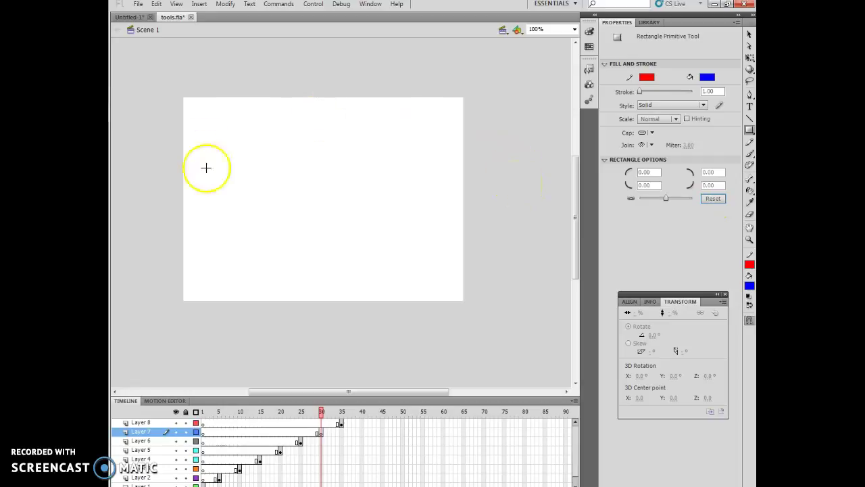
left_click_drag(240, 148, 290, 187)
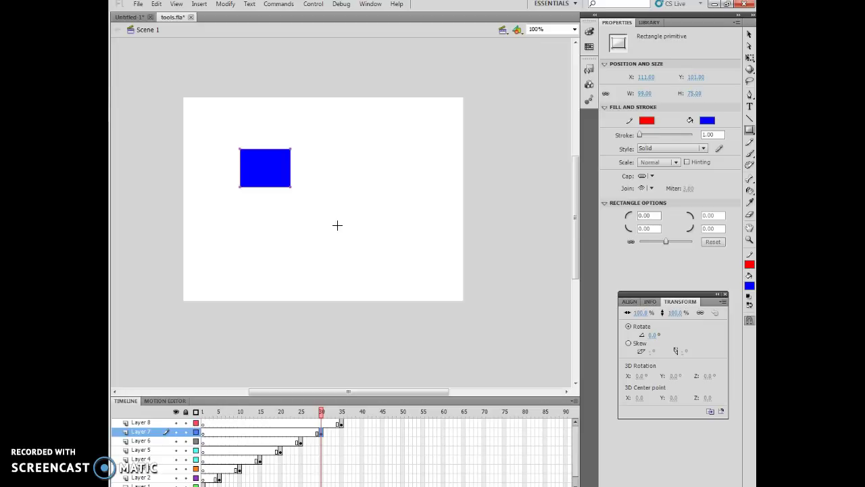
- Drag the rectangle's top-right corner to round its corners
left_click(749, 34)
left_click(257, 169)
left_click(289, 149)
left_click_drag(291, 154, 276, 183)
left_click(261, 141)
left_click(224, 176)
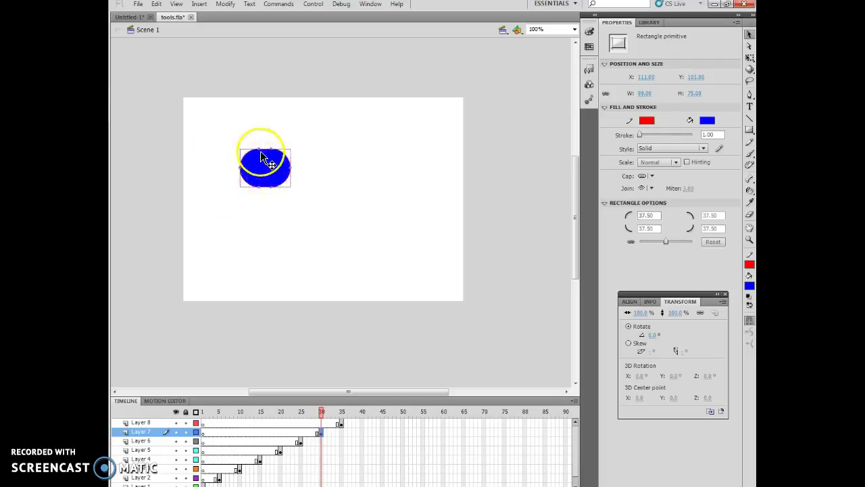
- Undo the corner rounding, then select the rectangle and delete it
left_click(156, 4)
left_click(173, 15)
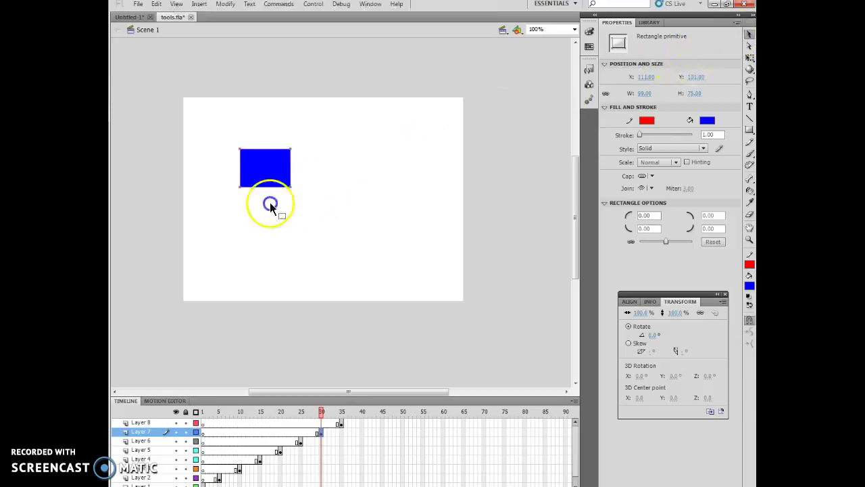
left_click_drag(315, 197, 226, 141)
key("Delete")
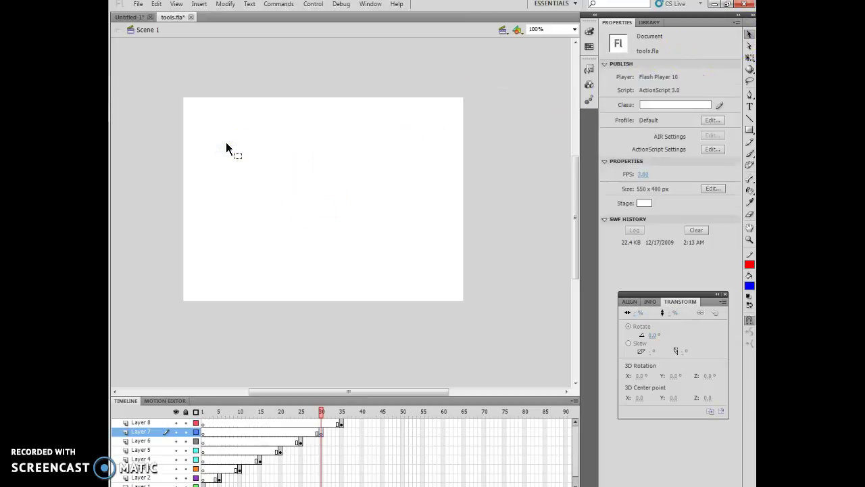
- Draw a first rectangle primitive on the stage with the Rectangle Primitive tool
left_click(749, 129)
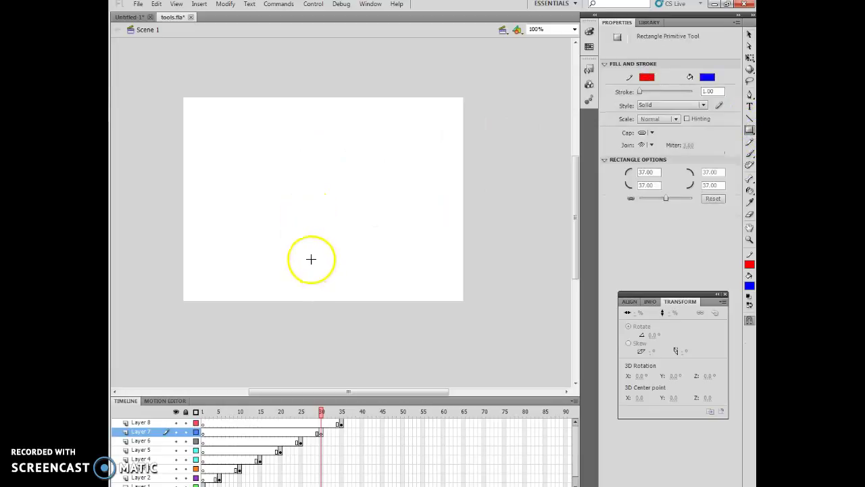
left_click(294, 168)
left_click_drag(294, 167, 324, 197)
- Undo the rounded rectangle, reset the corner radii to 0, and draw a 95 x 95 square
left_click(156, 4)
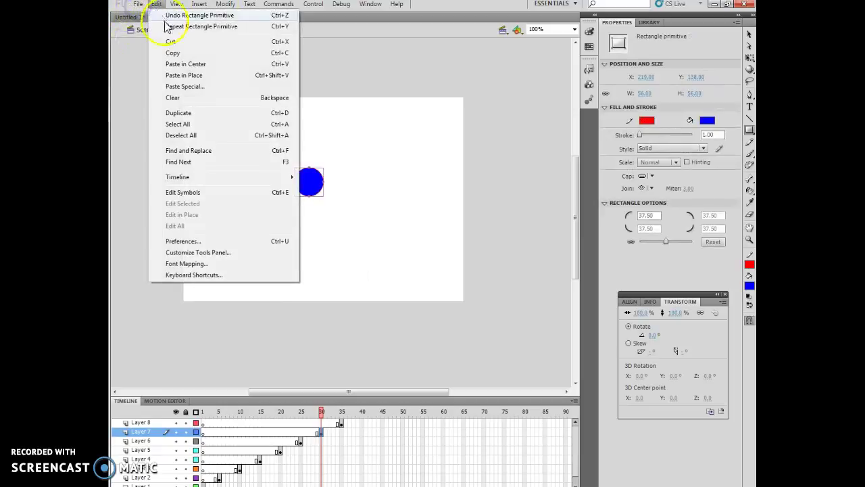
left_click(168, 16)
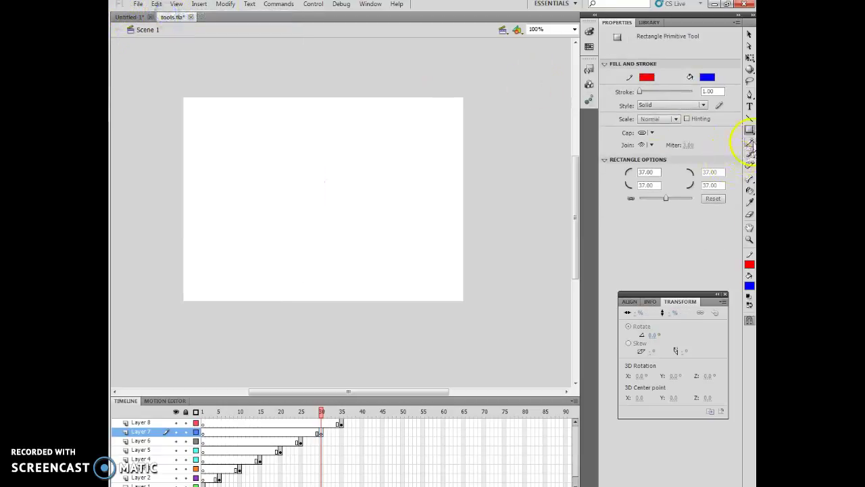
left_click(713, 199)
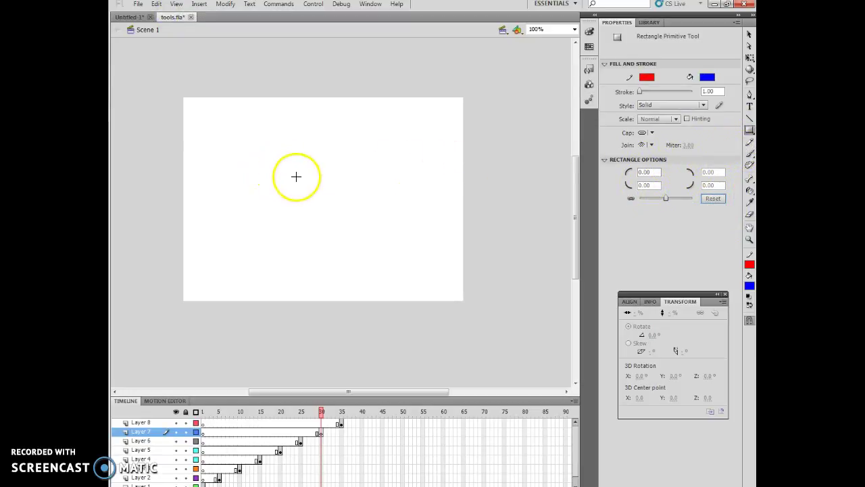
left_click_drag(286, 153, 300, 202)
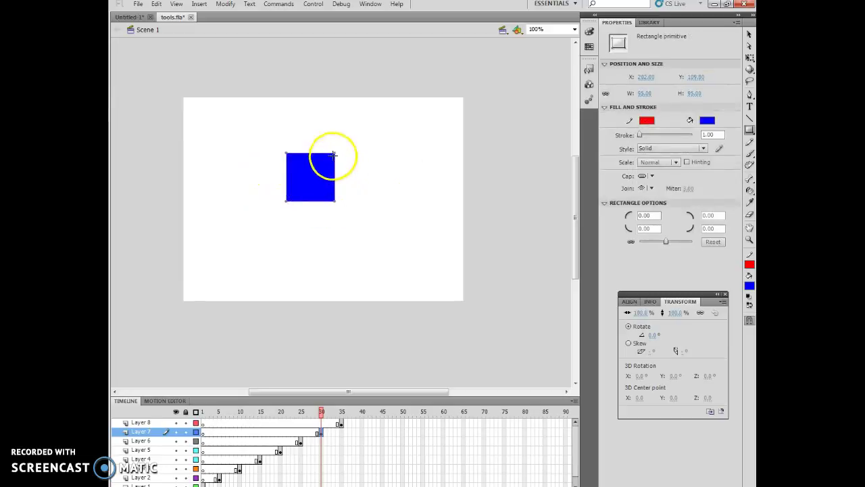
- Select the blue square, drag a corner handle to round it, then reset the corners to square
left_click(749, 34)
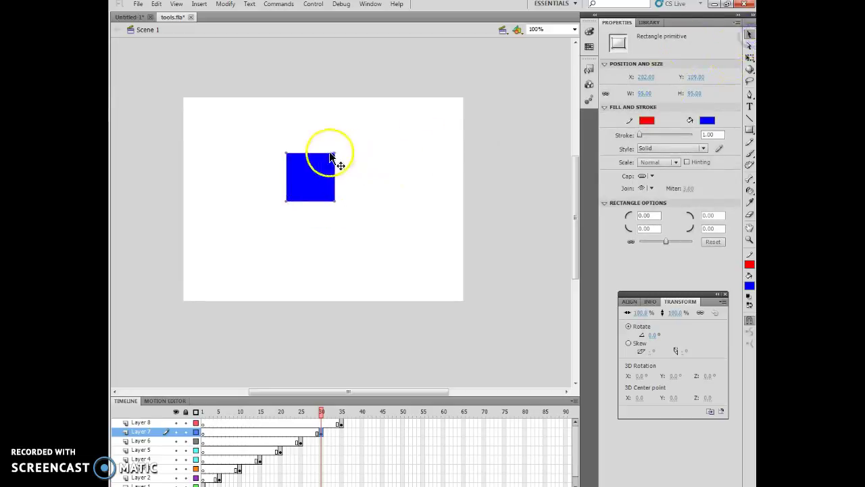
left_click(310, 175)
left_click_drag(308, 174, 309, 162)
left_click(308, 155)
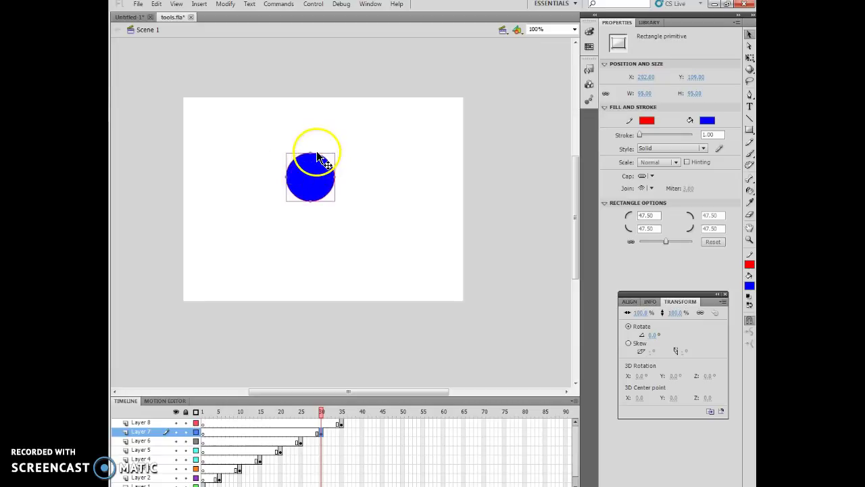
left_click(712, 242)
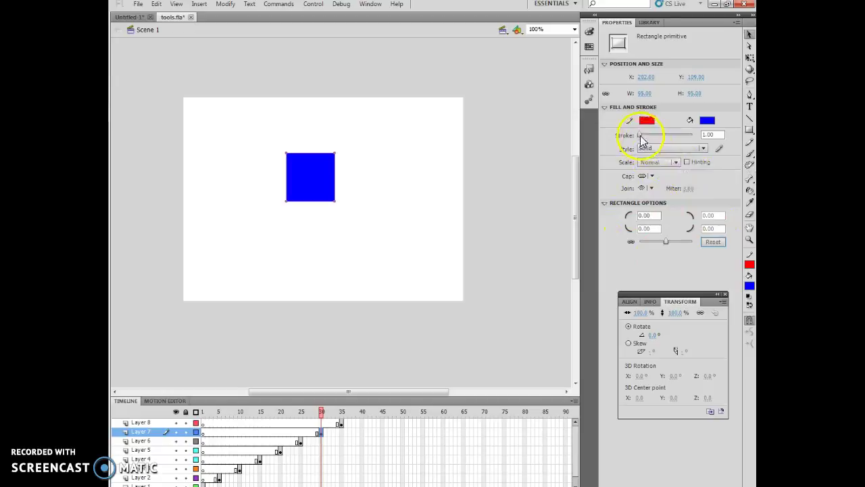
- Set the square's stroke to 0.10, try rounding via the radius slider, and reset the corners
mouse_move(640, 134)
left_mouse_down()
mouse_move(680, 136)
mouse_move(628, 139)
left_mouse_up()
left_click_drag(666, 242, 701, 243)
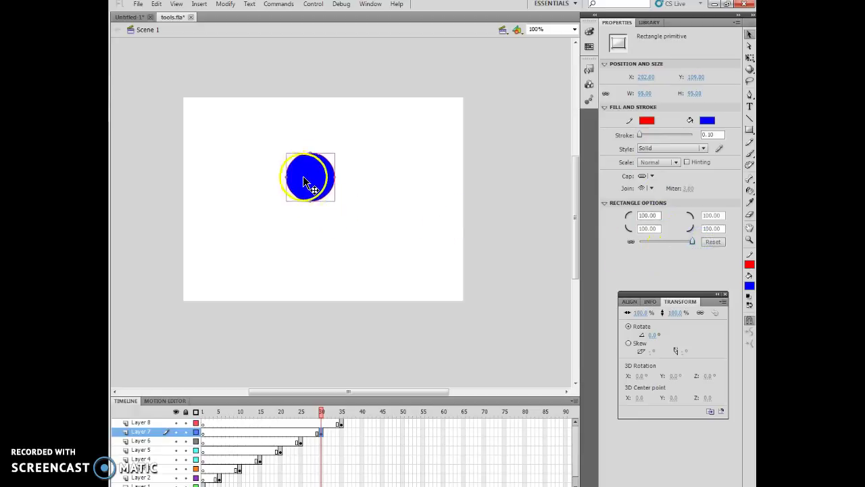
left_click(714, 242)
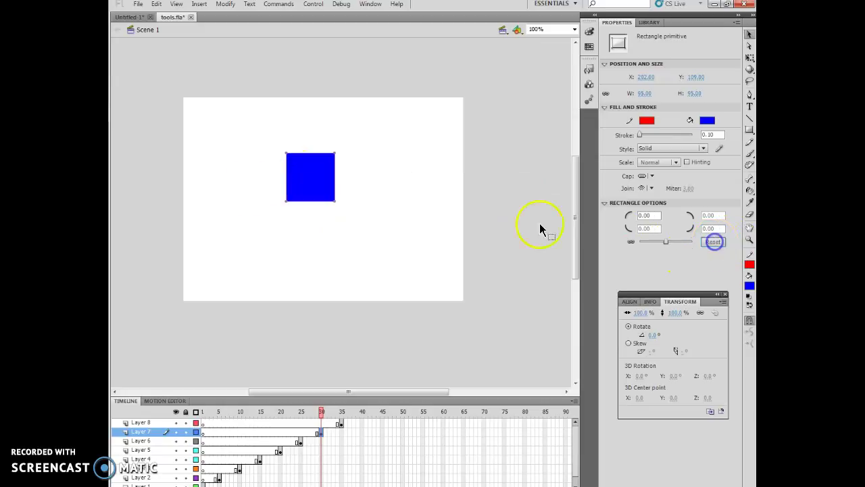
- Unlock the corners, try -60 radii on the top-left and top-right, then reset all radii to 0
left_click(630, 241)
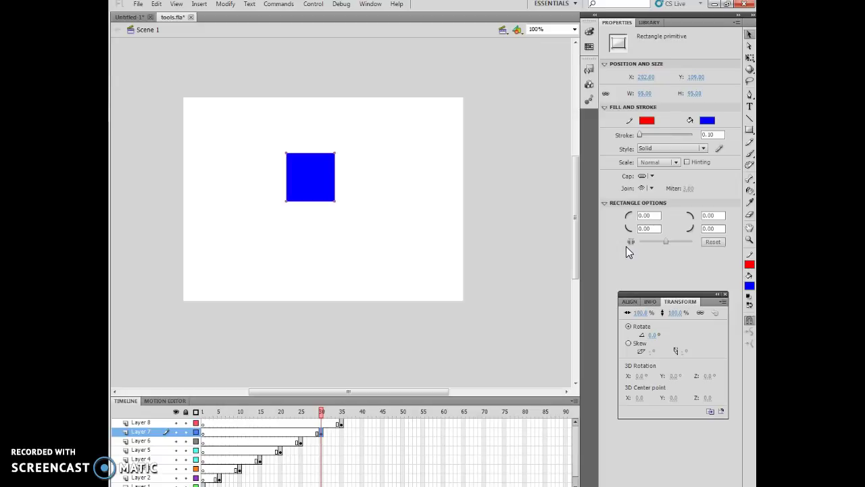
left_click(649, 215)
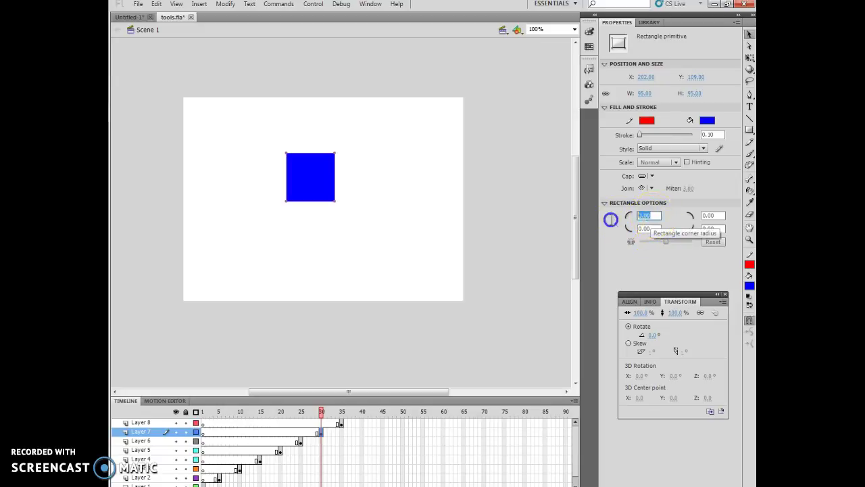
type("-60")
left_click(718, 214)
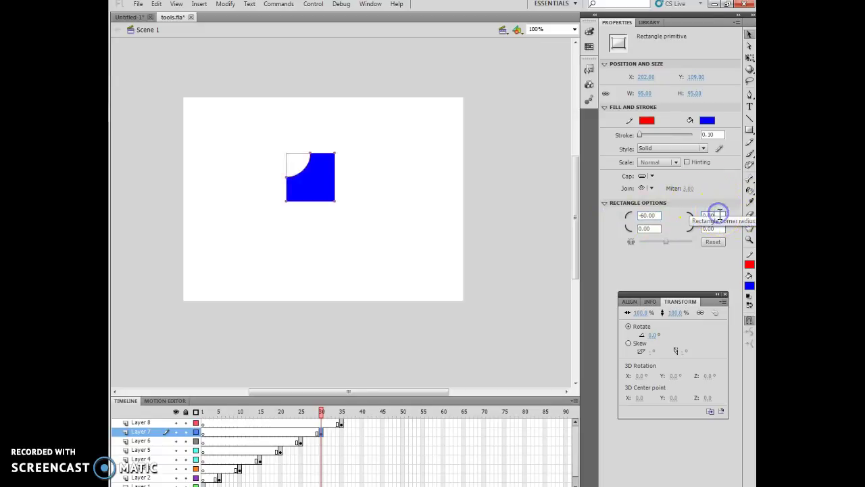
left_click_drag(717, 214, 689, 215)
type("-60")
key("Return")
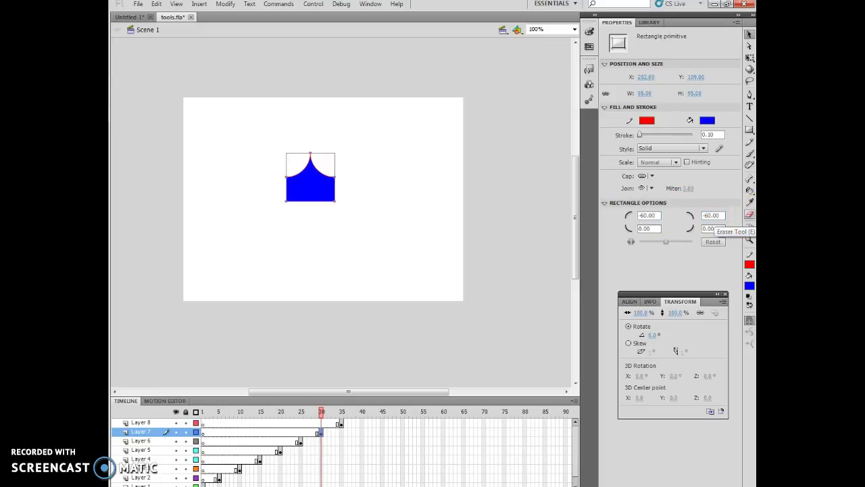
left_click(379, 178)
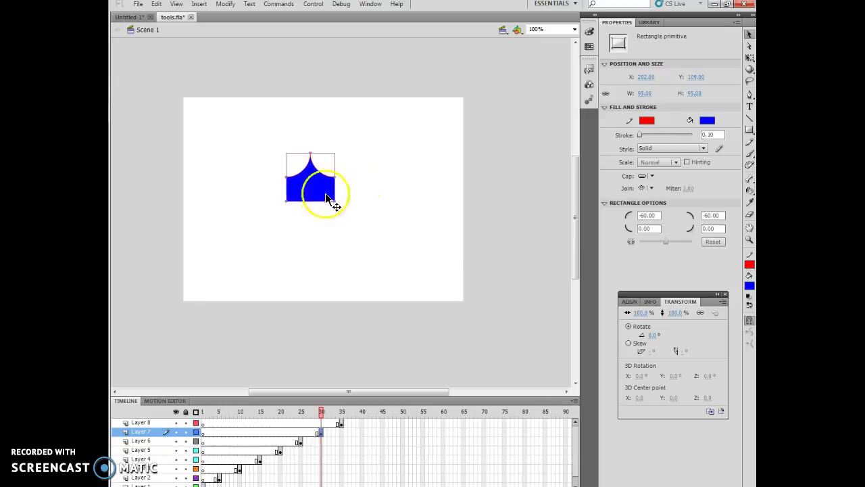
left_click(709, 244)
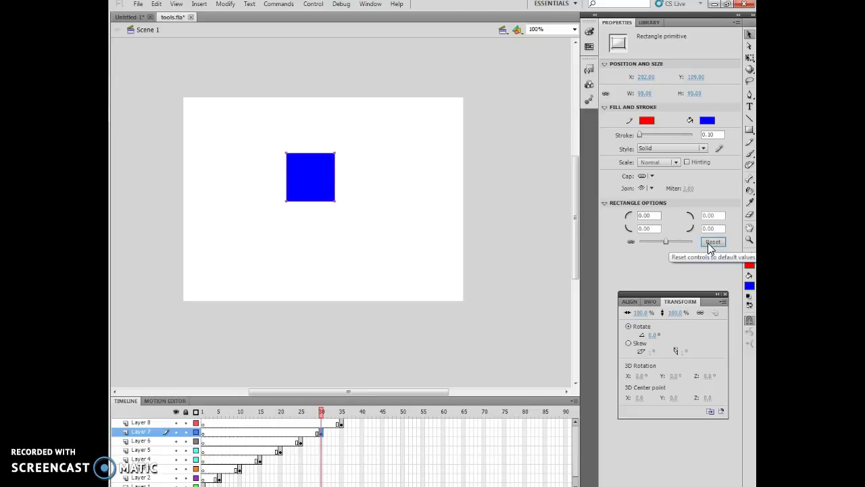
left_click(690, 245)
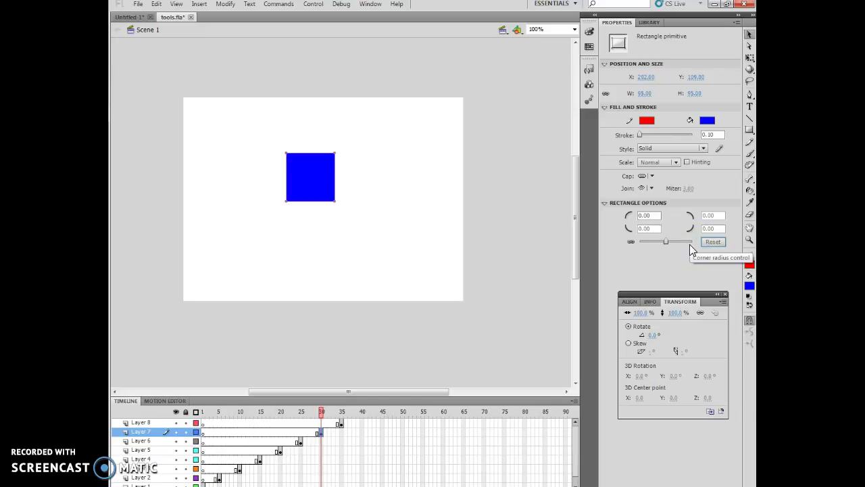
- Unlock the corner radii and set the top-left corner radius to 60
left_click(687, 258)
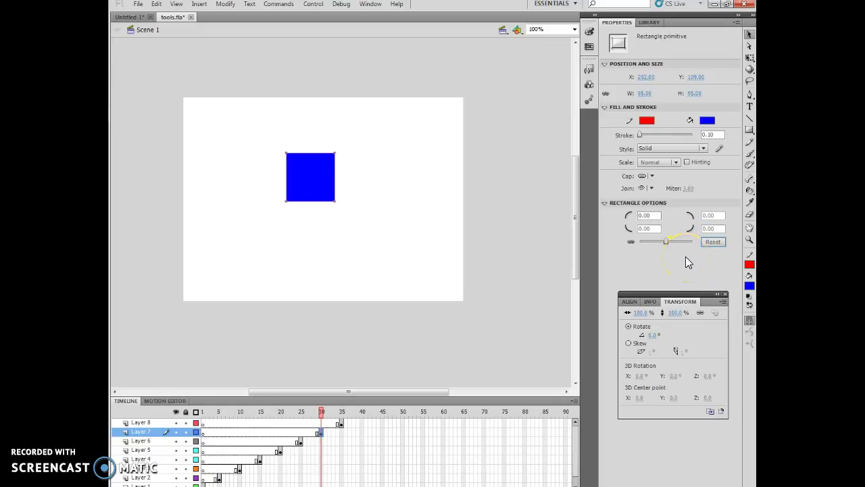
left_click(631, 241)
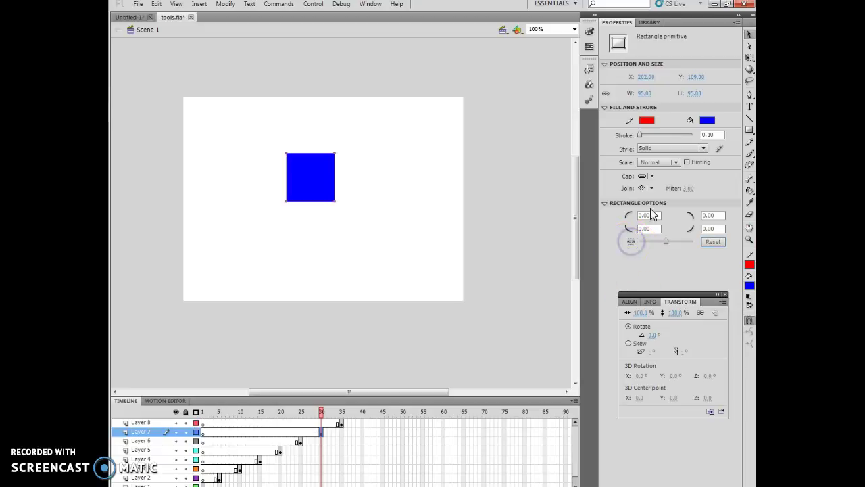
left_click(644, 215)
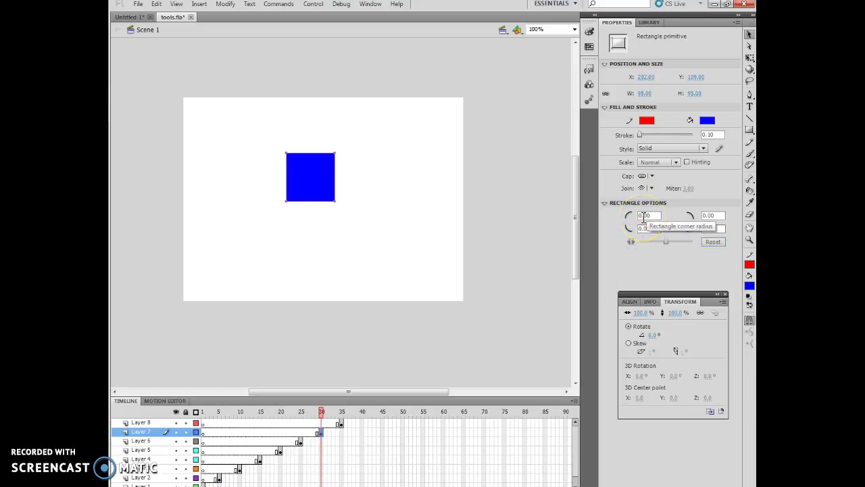
left_click_drag(651, 216, 604, 219)
type("60")
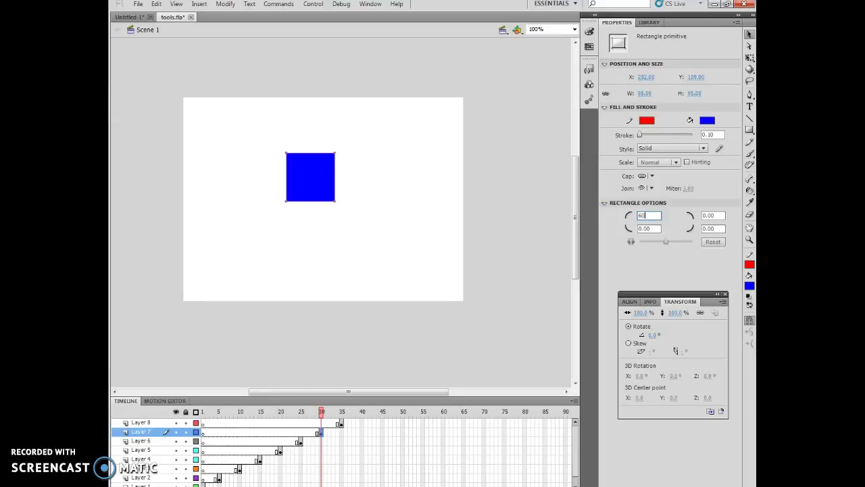
left_click(715, 231)
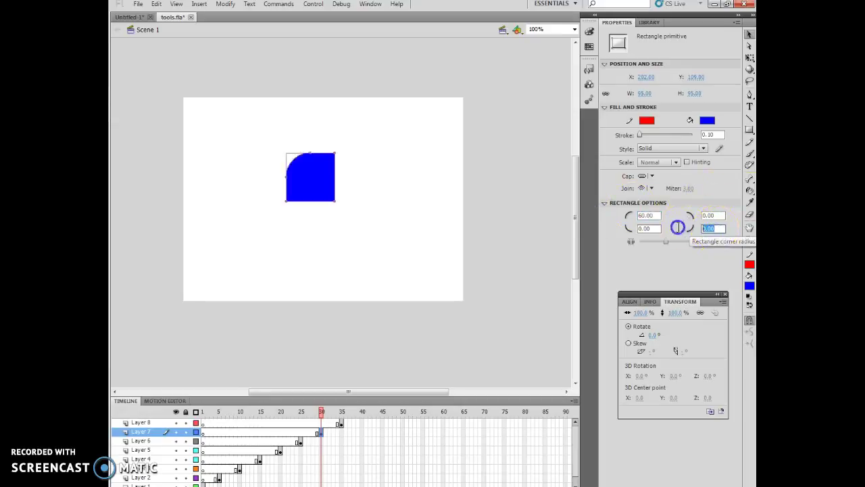
- Set the bottom-right radius to 60 and drag the leaf shape down-right to X 264.95, Y 215
type("60")
key("Return")
left_click(308, 174)
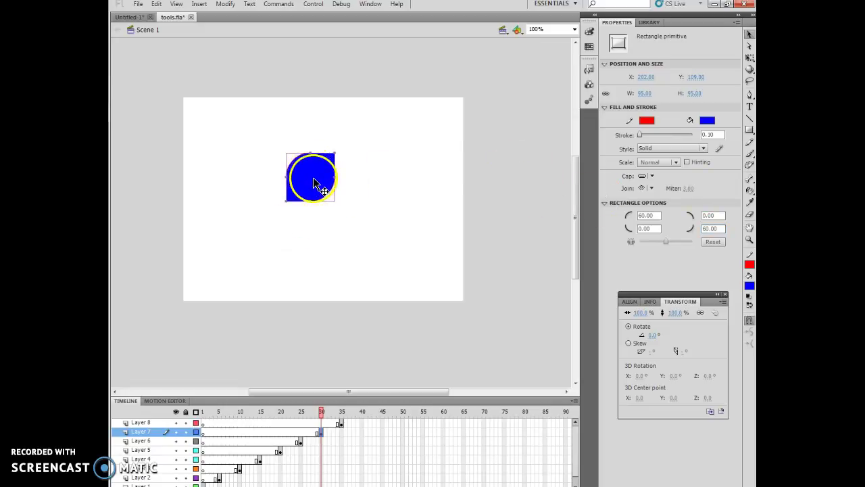
left_click_drag(307, 173, 381, 244)
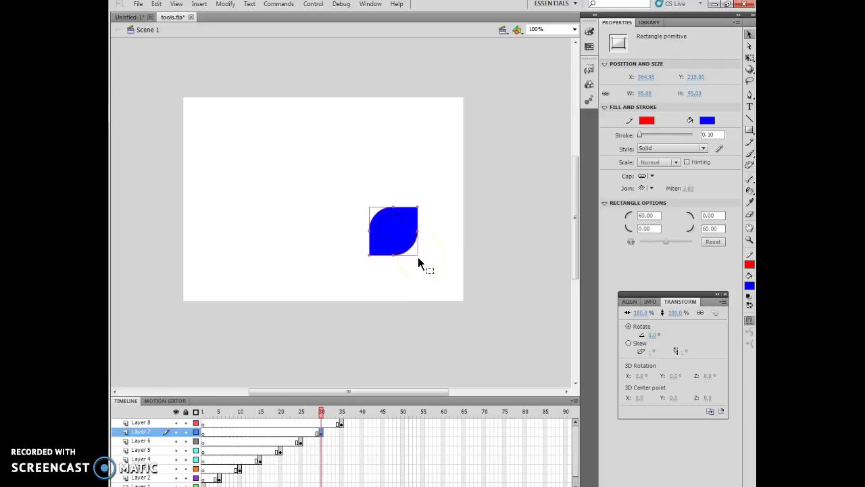
- Draw a solid 111 x 111 blue oval primitive circle at X 71, Y 194 with the Oval Primitive tool
left_click(750, 132)
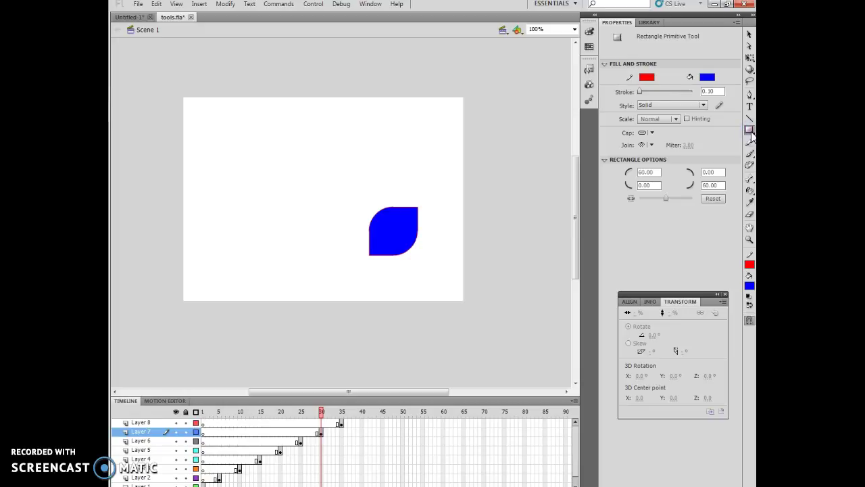
left_click(750, 133)
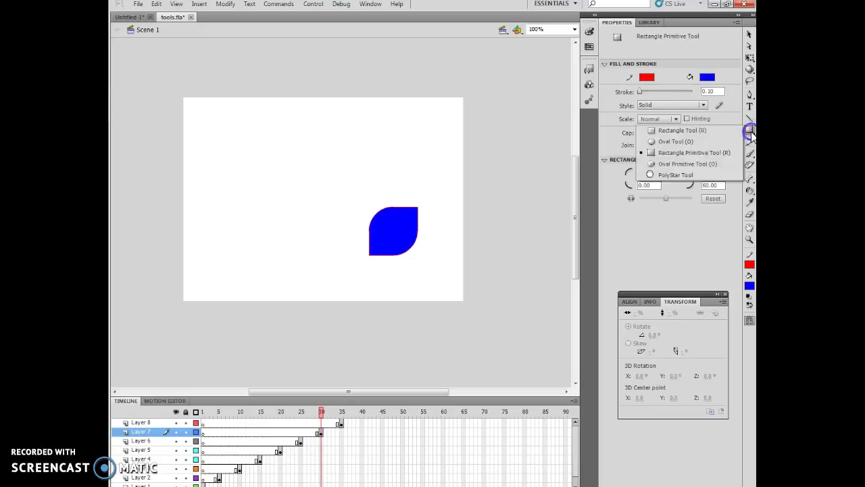
left_click(703, 164)
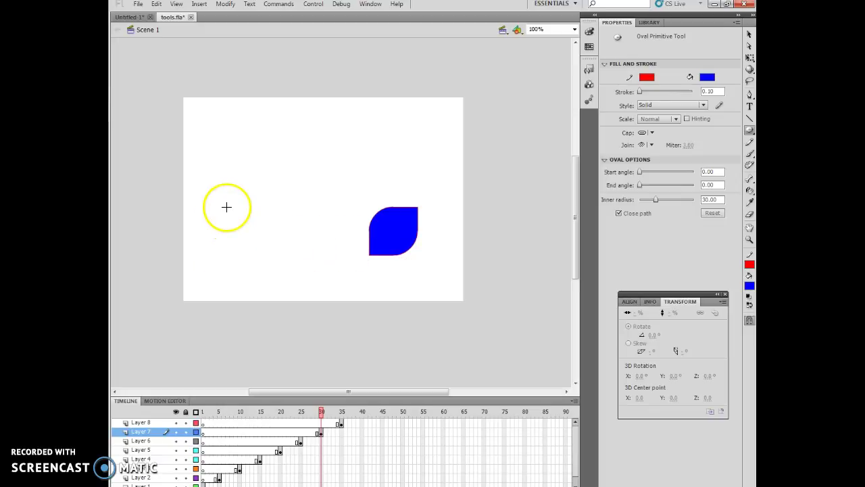
left_click_drag(220, 197, 276, 234)
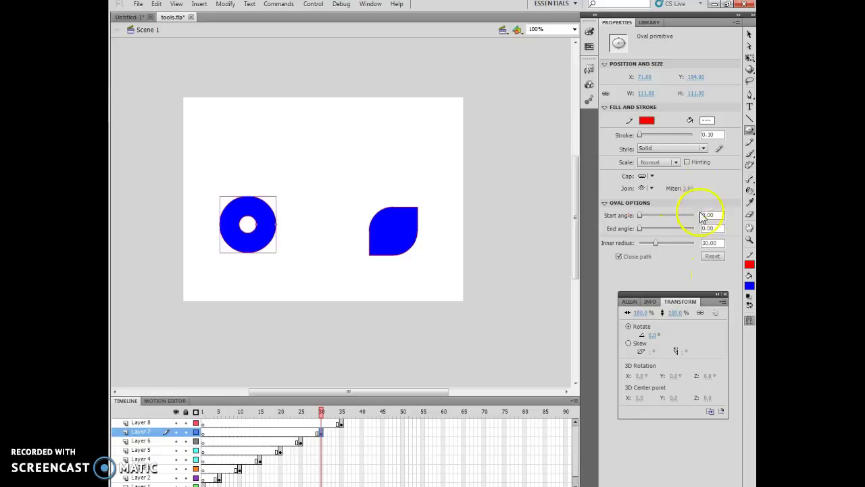
left_click(709, 259)
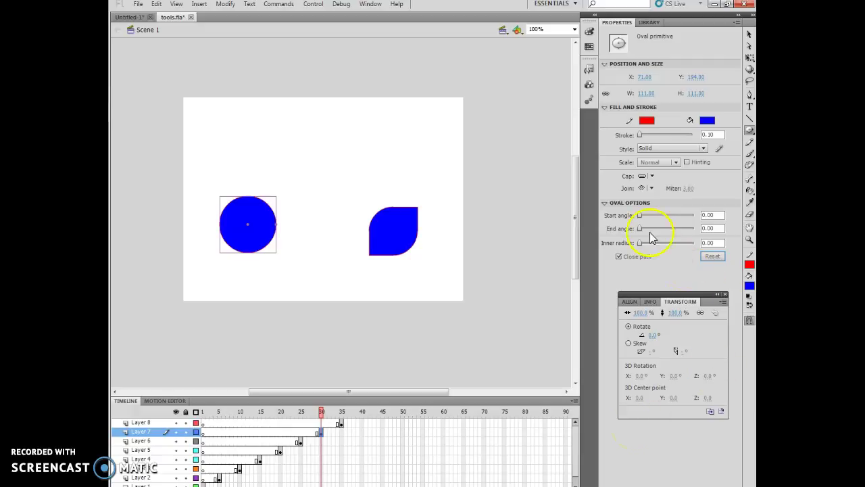
mouse_move(643, 220)
left_mouse_down()
mouse_move(657, 218)
mouse_move(624, 216)
mouse_move(662, 227)
mouse_move(619, 229)
mouse_move(667, 226)
mouse_move(634, 228)
left_mouse_up()
- Set the circle's inner radius to 30, turning it into a ring
left_click(716, 257)
mouse_move(640, 243)
left_mouse_down()
mouse_move(676, 241)
mouse_move(631, 242)
left_mouse_up()
left_click(715, 243)
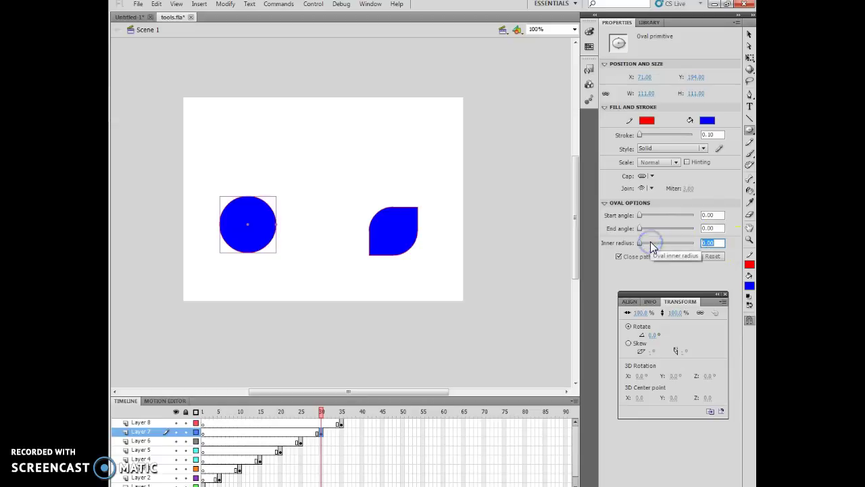
type("30")
key("Return")
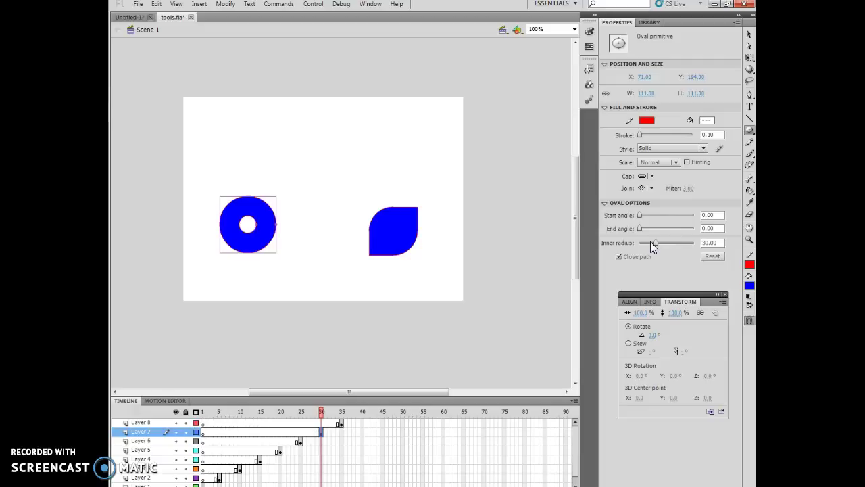
left_click_drag(661, 259, 708, 249)
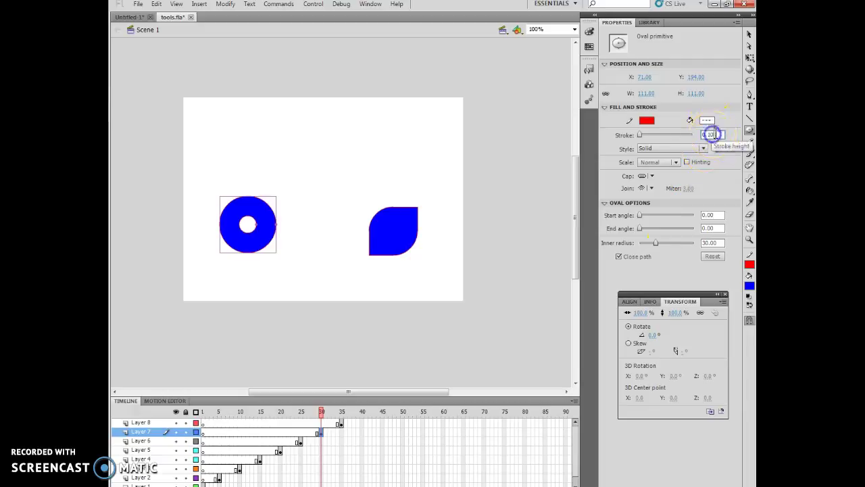
- Set the outline stroke to 12 for a thick red border
left_click(708, 134)
type("12")
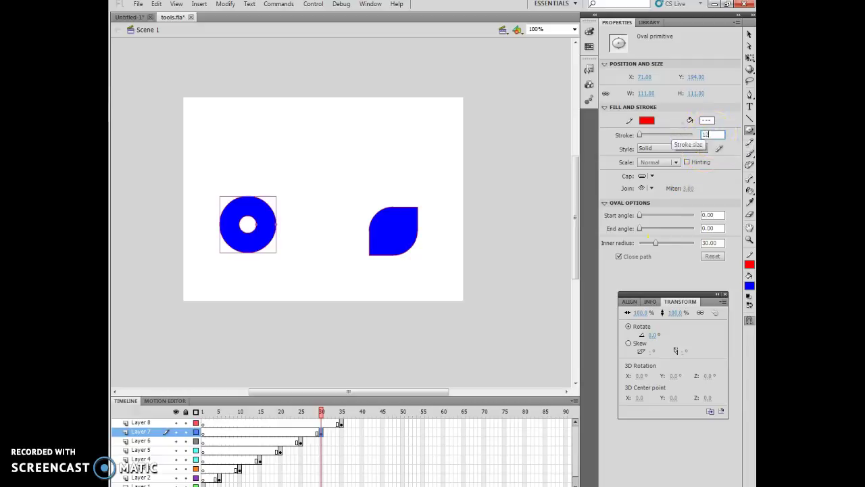
key("Return")
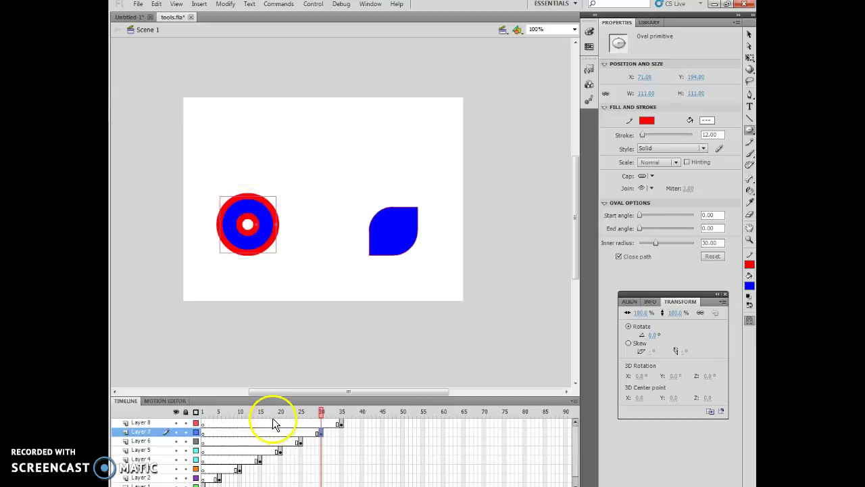
left_click(203, 412)
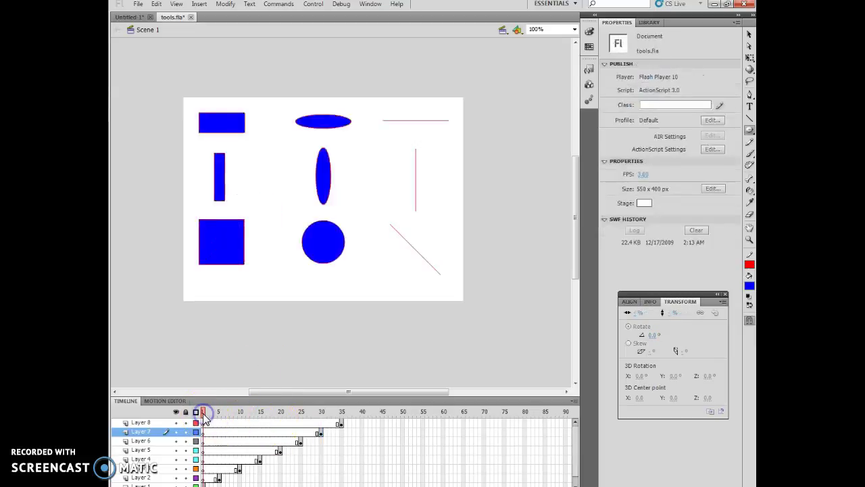
left_click(219, 412)
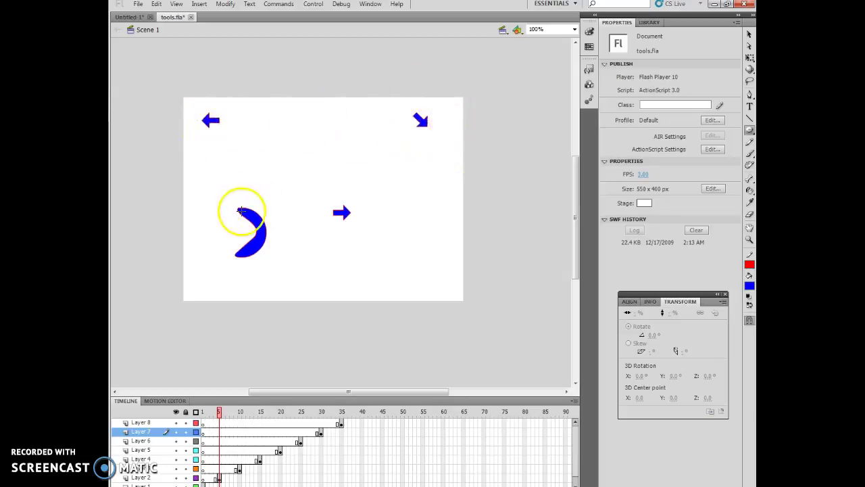
left_click(342, 413)
left_click(322, 412)
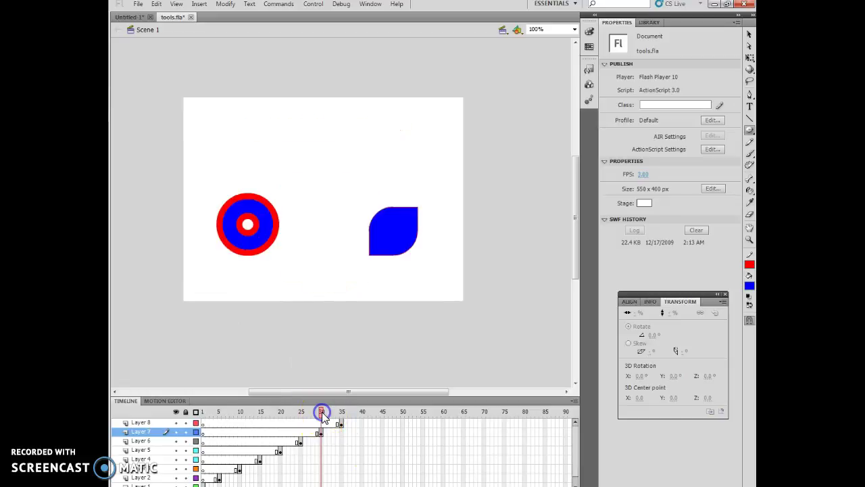
left_click(294, 220)
left_click(112, 58)
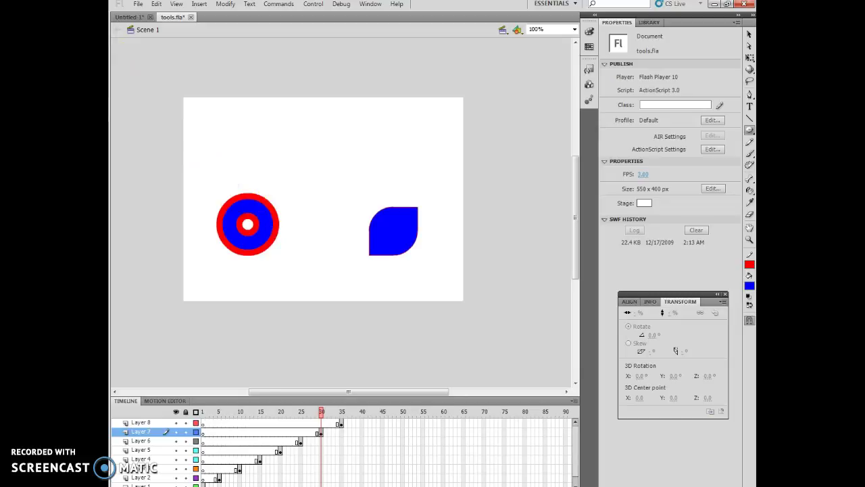